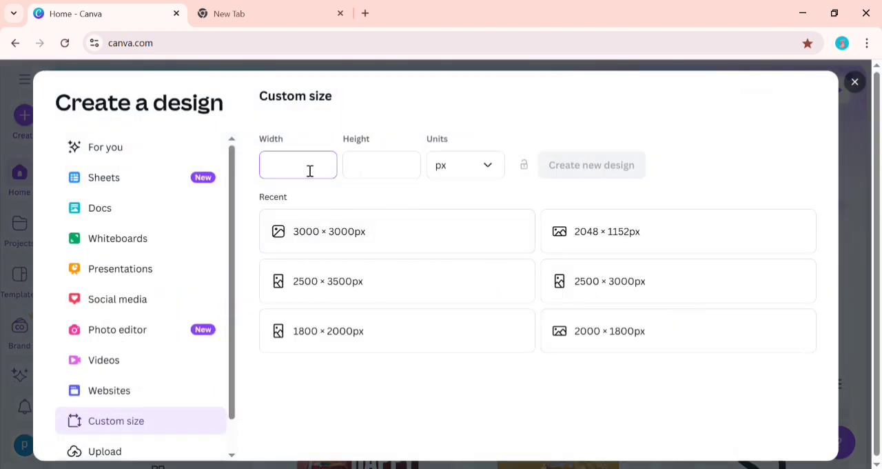
Create a new custom-size design of 3000 × 3000 px.
left_click(366, 166)
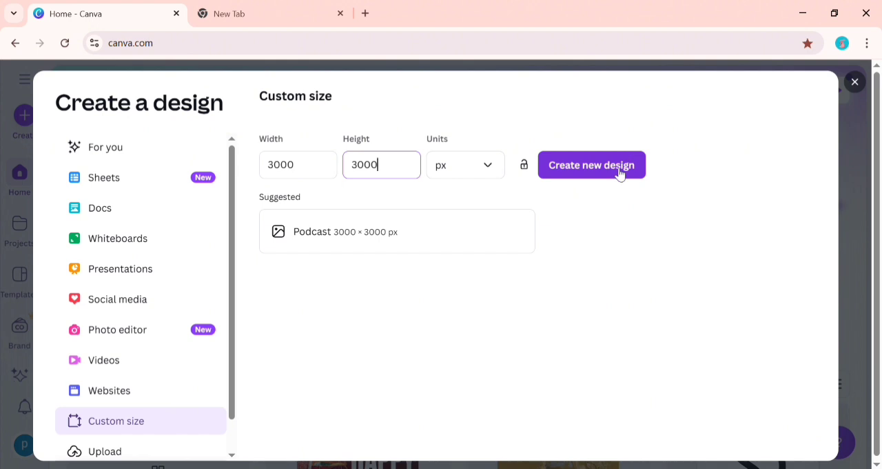
left_click(618, 171)
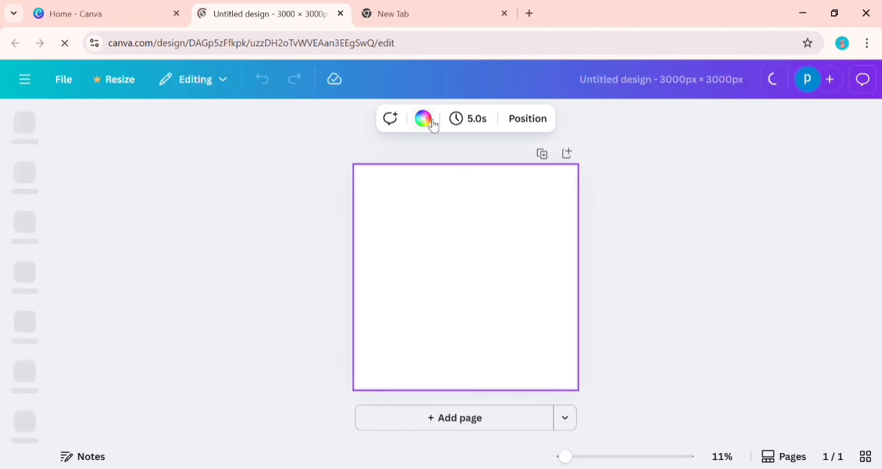
Set the page background to the solid dark red #9F0000.
left_click(425, 120)
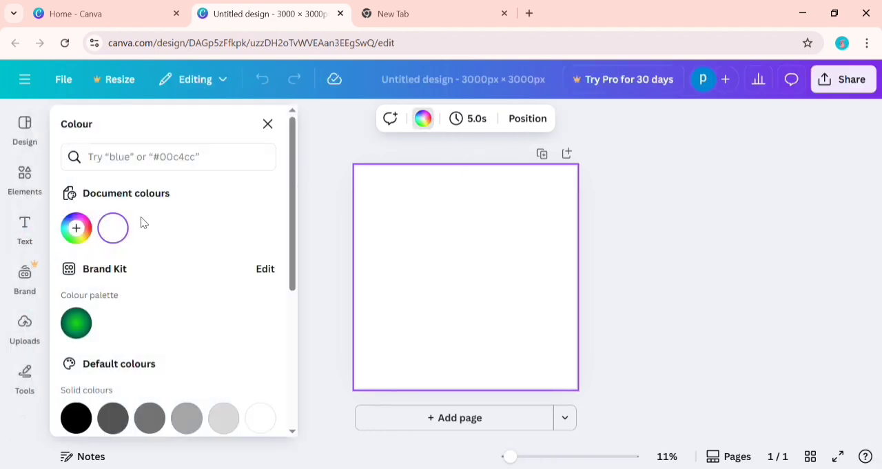
left_click(113, 227)
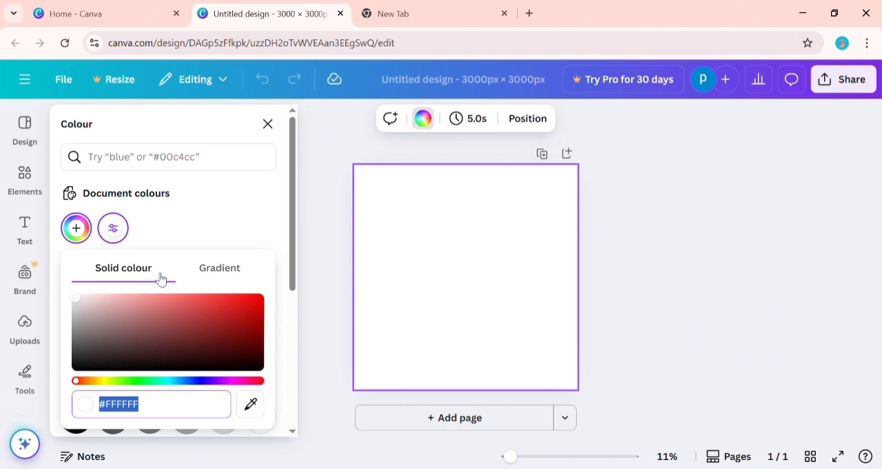
left_click(167, 404)
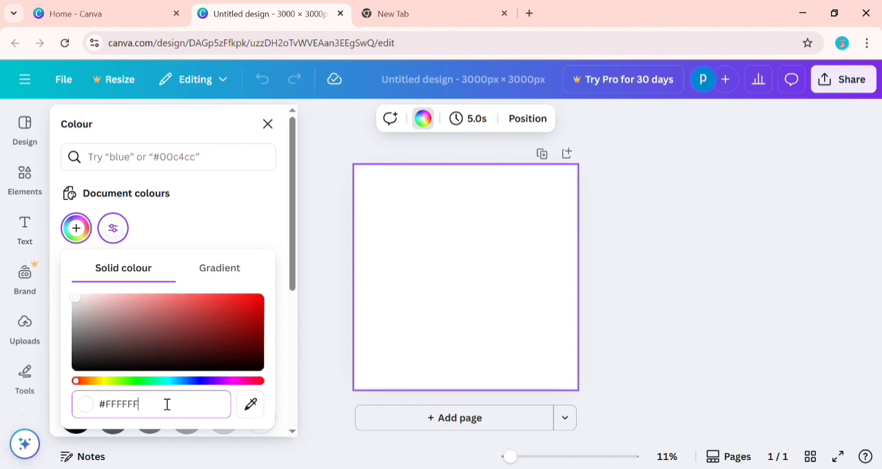
key("ctrl+a")
type("#9F")
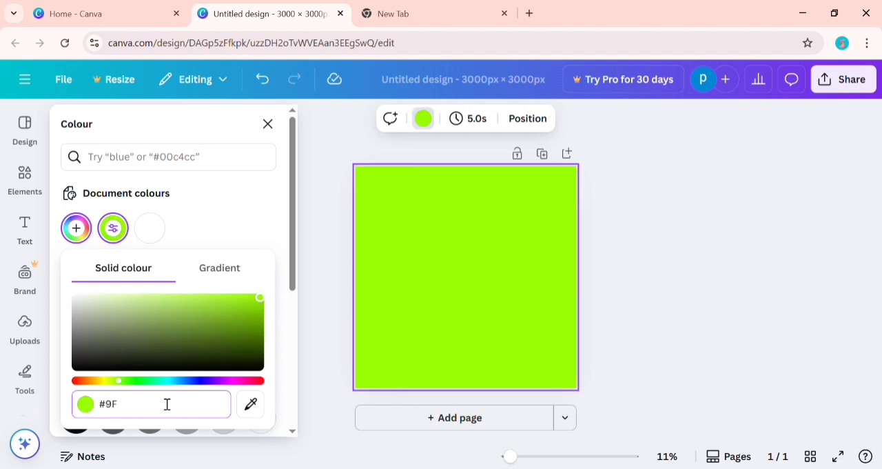
type("0000")
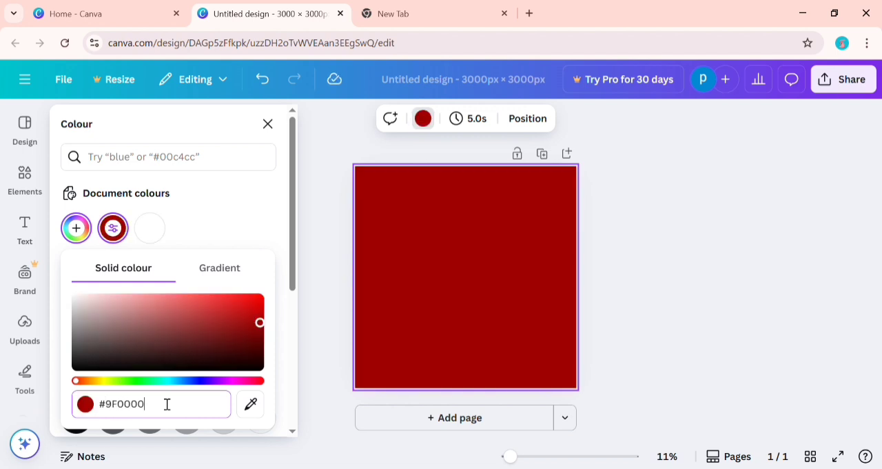
Turn the background into a radial gradient from #9F0000 at the centre to black #000000, removing the pink gradient colour.
left_click(227, 269)
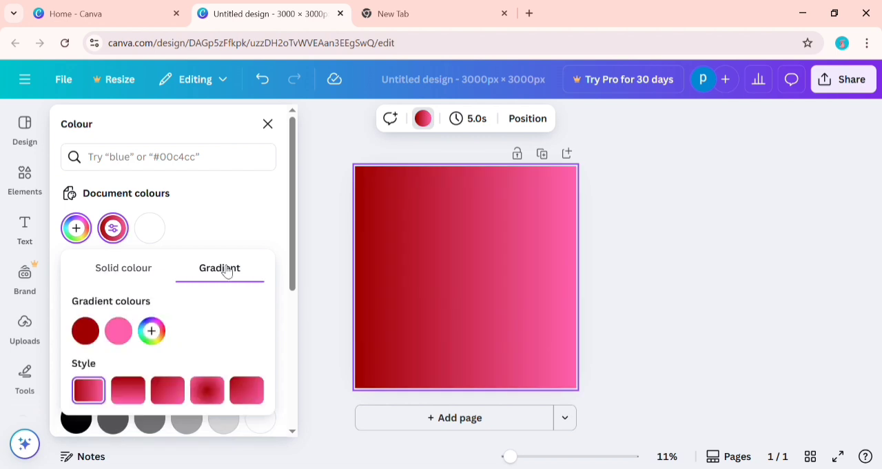
left_click(153, 331)
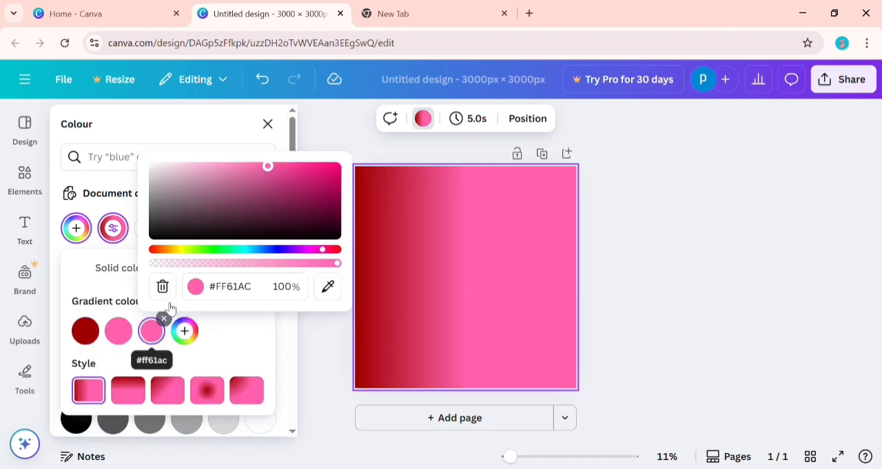
left_click(259, 286)
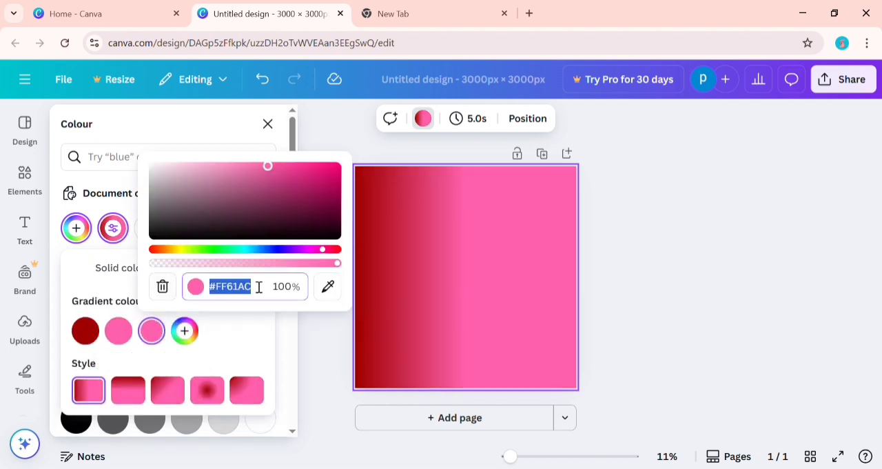
type("#000000")
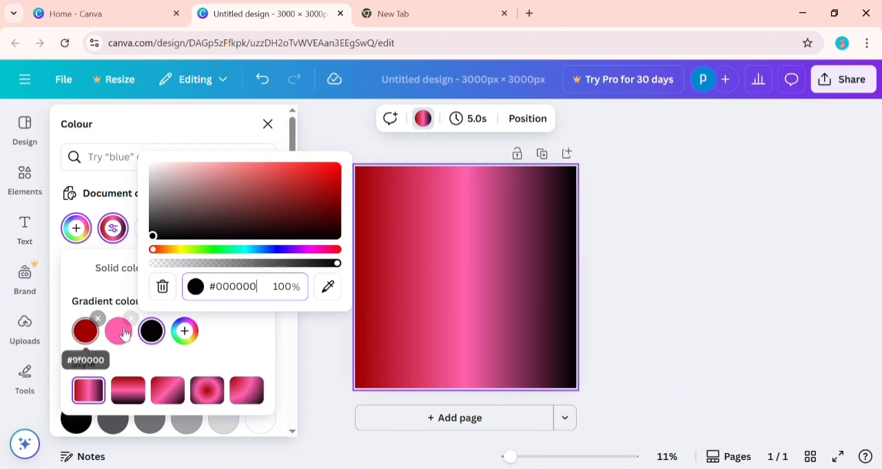
left_click(131, 318)
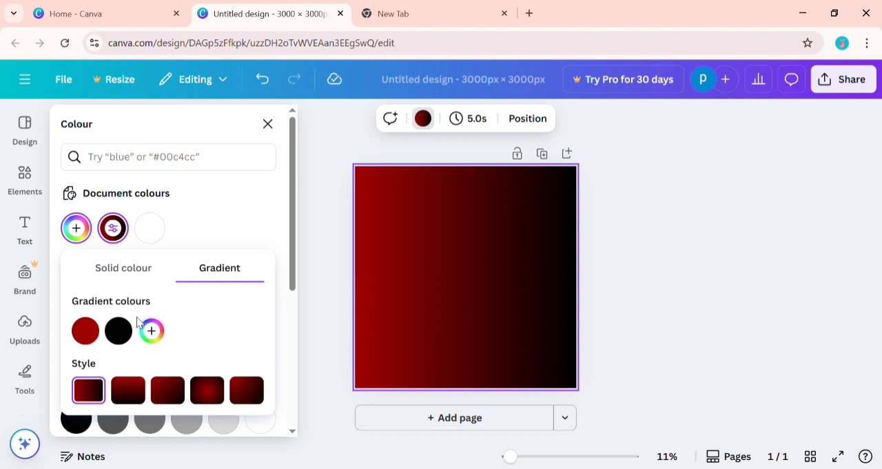
left_click(206, 391)
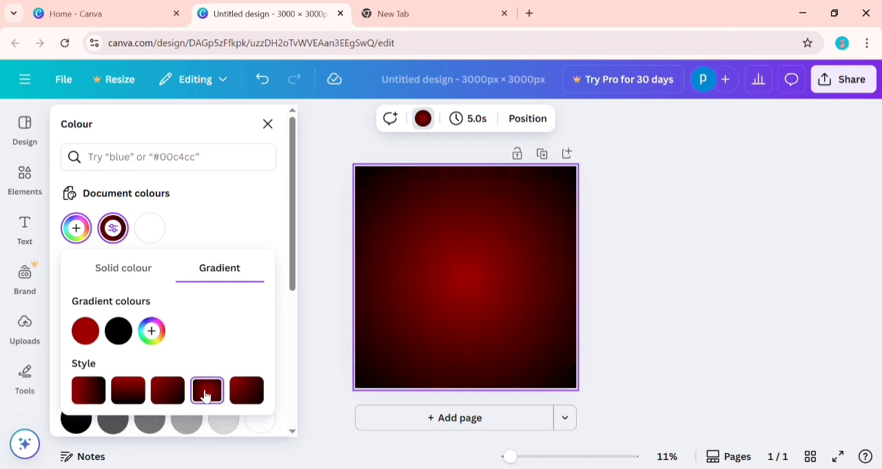
left_click(317, 317)
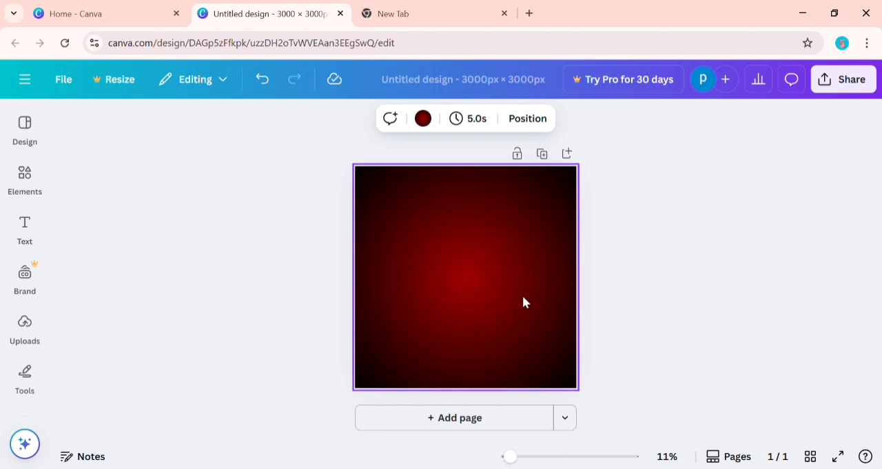
scroll(522, 302, "up", 3)
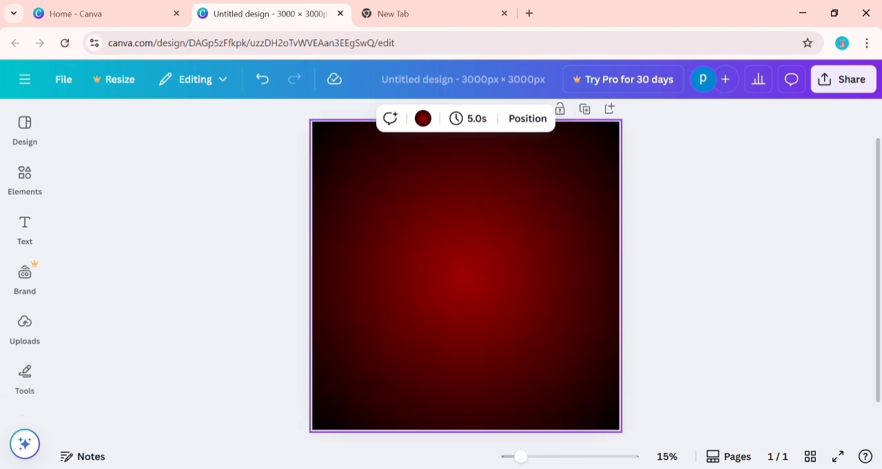
key("Escape")
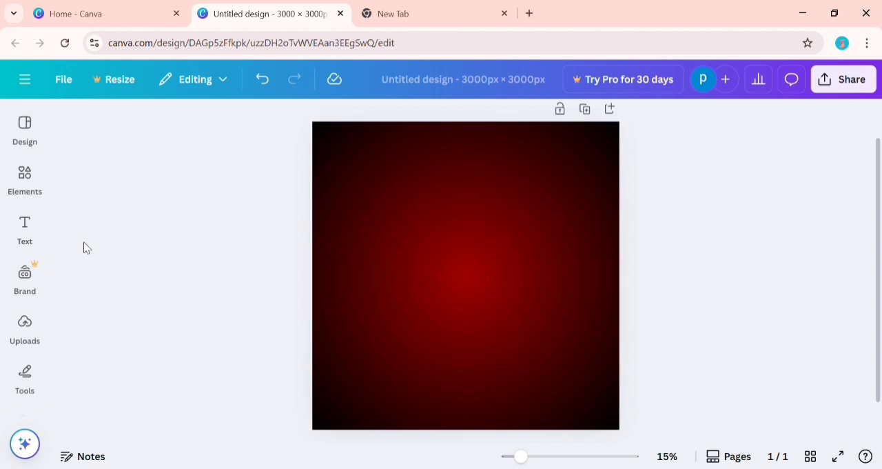
Place the uploaded red cocktail wine glass image on the page.
left_click(23, 330)
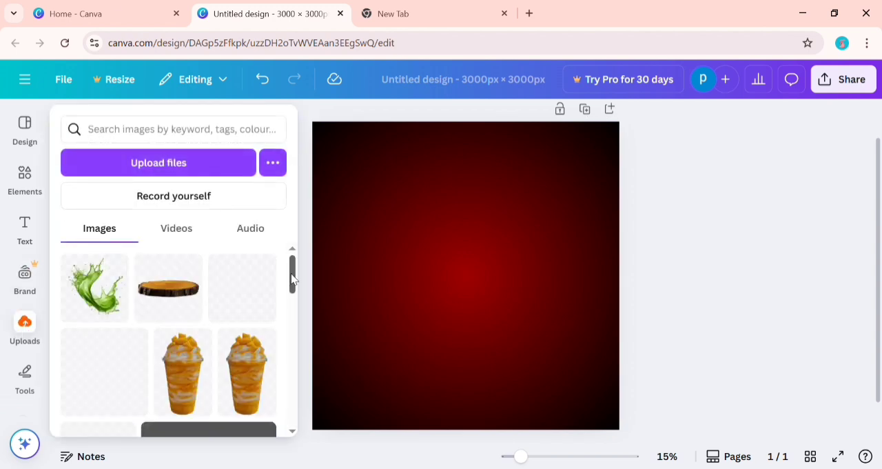
scroll(282, 290, "down", 3)
scroll(293, 300, "down", 5)
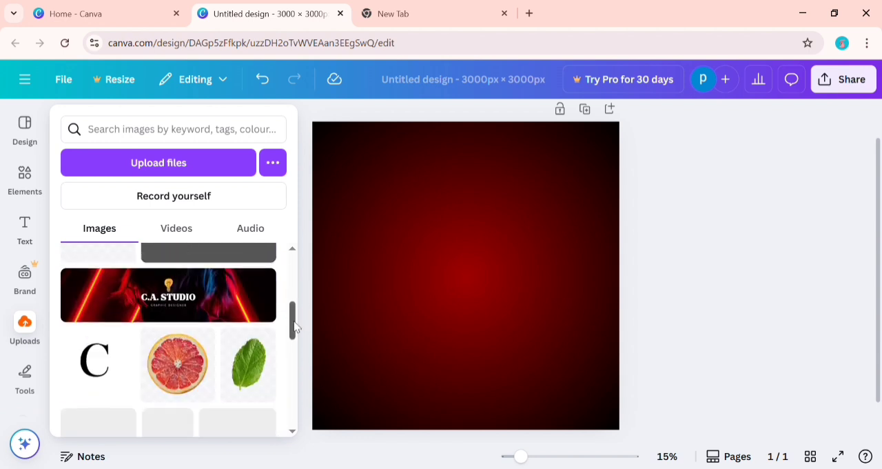
left_click_drag(165, 362, 451, 293)
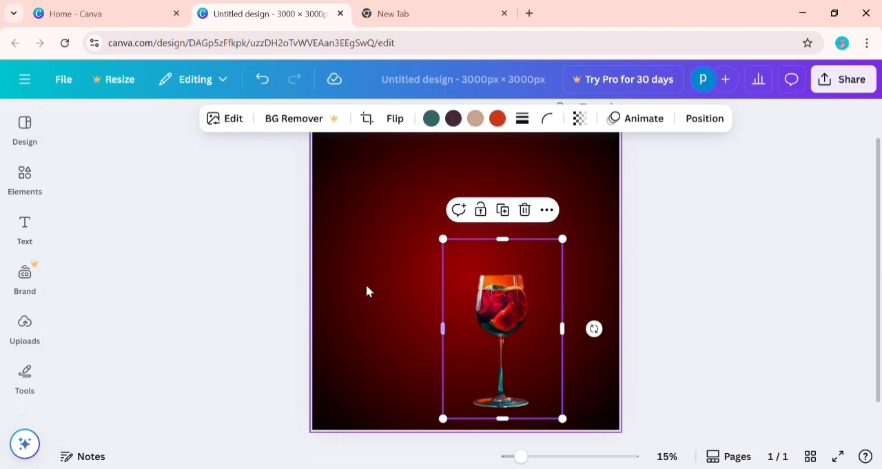
left_click(527, 310)
Move the wine glass image to the left half of the page and enlarge it to most of the page height.
left_click_drag(528, 318, 435, 302)
left_click_drag(461, 224, 516, 186)
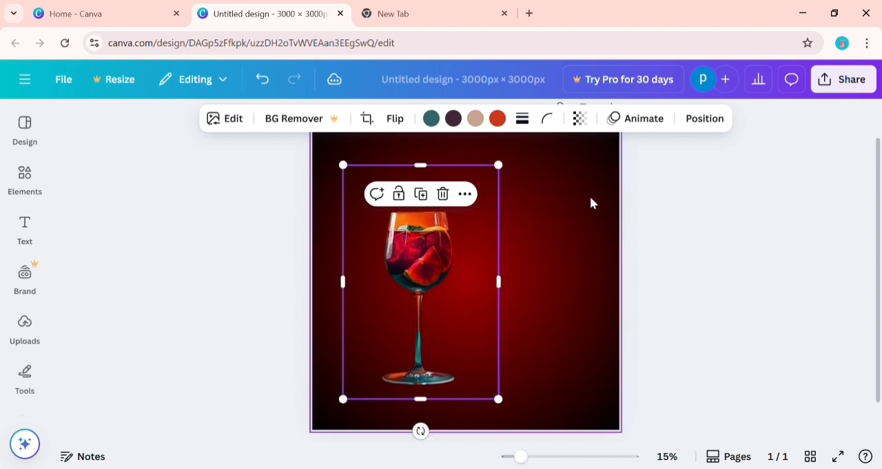
left_click(672, 203)
left_click_drag(428, 301, 404, 316)
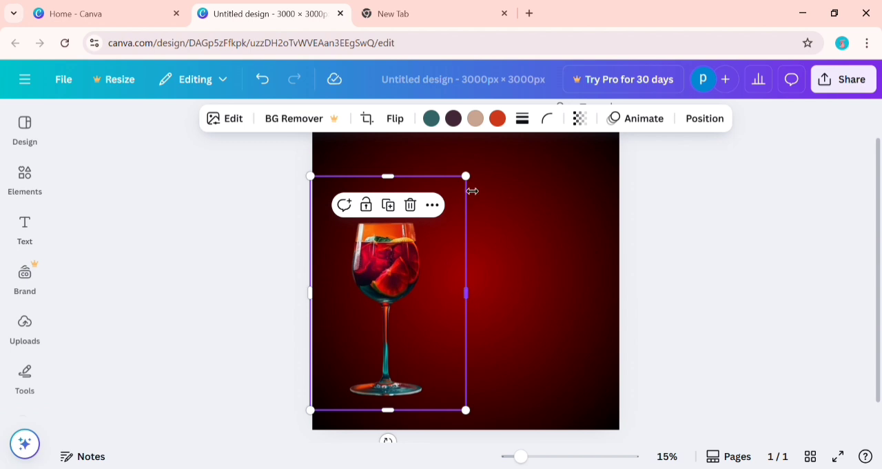
left_click_drag(473, 184, 500, 150)
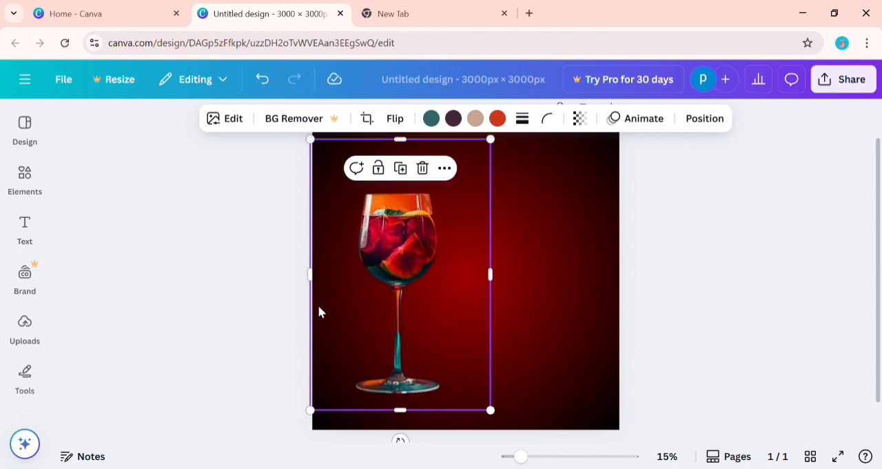
left_click(243, 332)
Nudge the wine glass image slightly down and to the left.
left_click(377, 286)
key("Down")
key("Down")
key("Down")
key("Down")
key("Down")
key("Down")
key("Down")
key("Down")
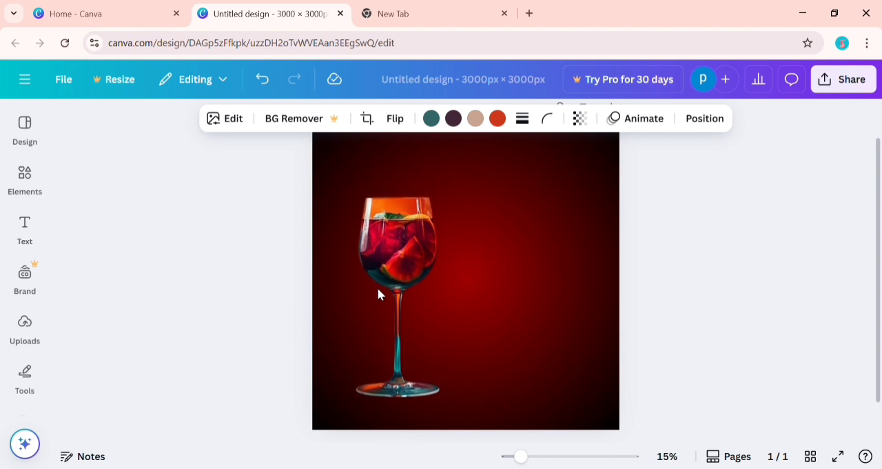
key("Left")
key("Left")
key("Left")
key("Left")
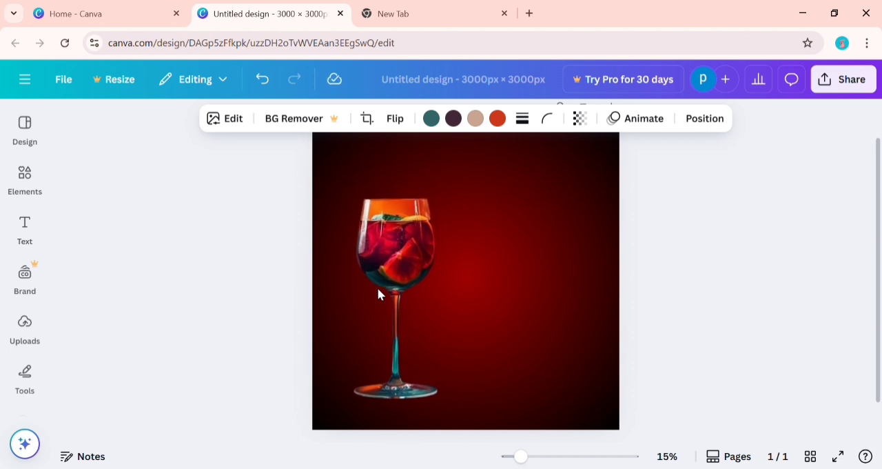
key("Left")
key("Left")
key("Left")
key("Left")
key("Up")
key("Up")
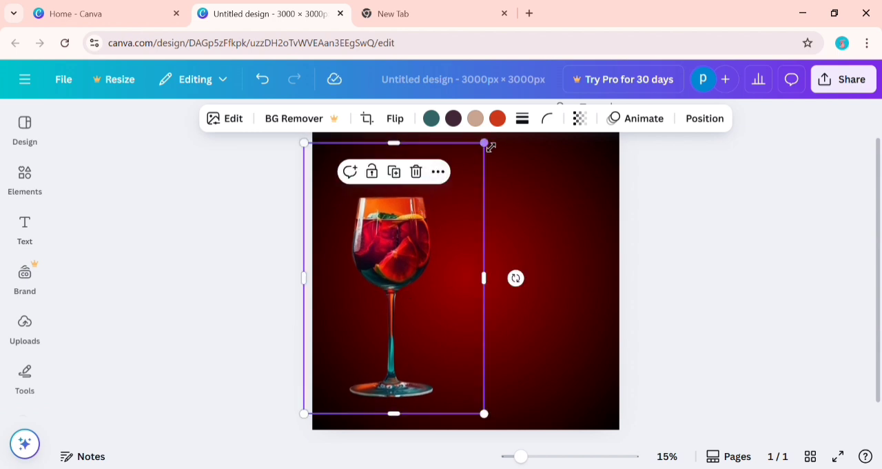
Enlarge the wine glass image further and shift it slightly down and left within the page's left half.
left_click_drag(484, 142, 512, 102)
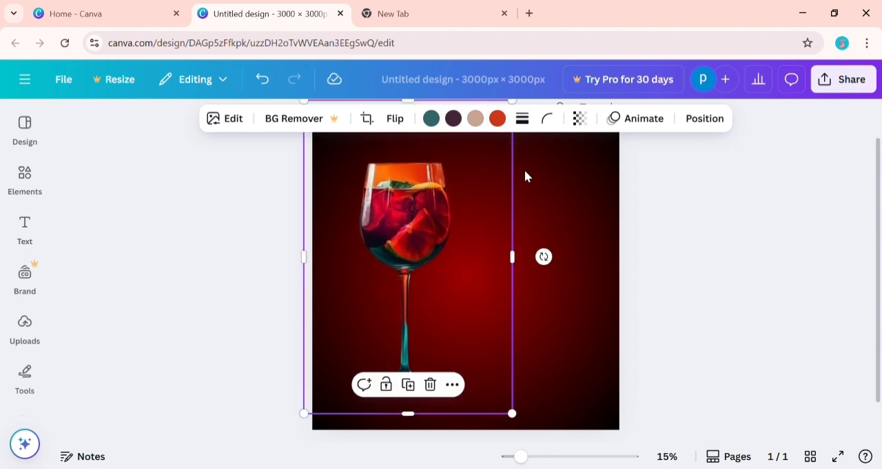
left_click(685, 166)
left_click_drag(443, 250, 434, 261)
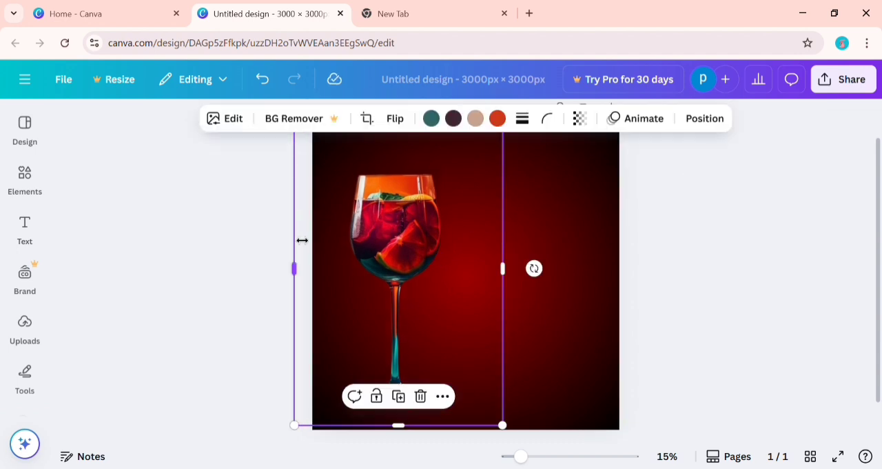
left_click(251, 239)
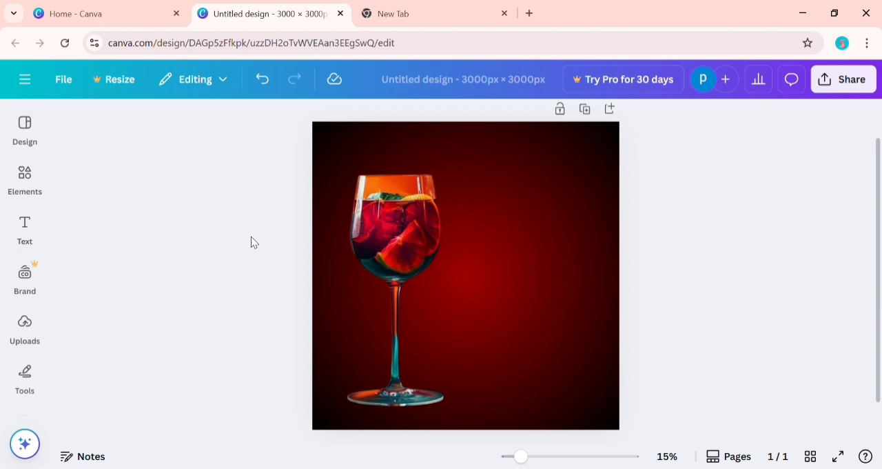
Crop the empty area above the wine glass and align the cropped image's lower edge with the bottom of the page.
left_click(390, 186)
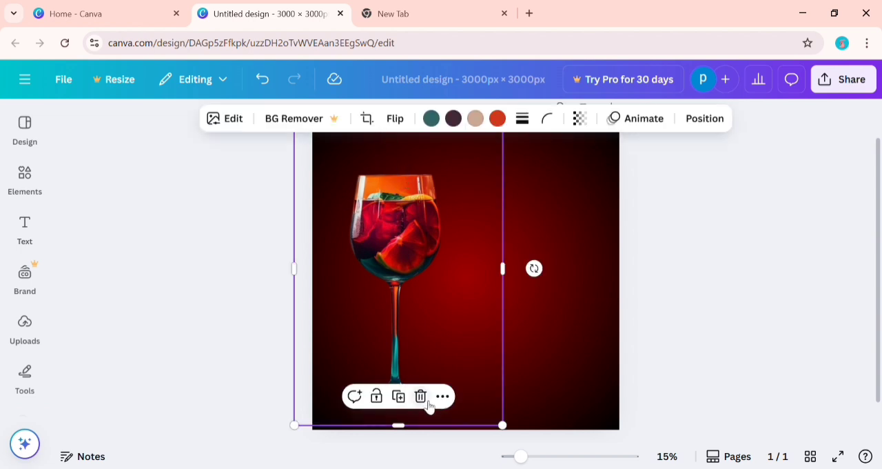
left_click_drag(455, 171, 451, 228)
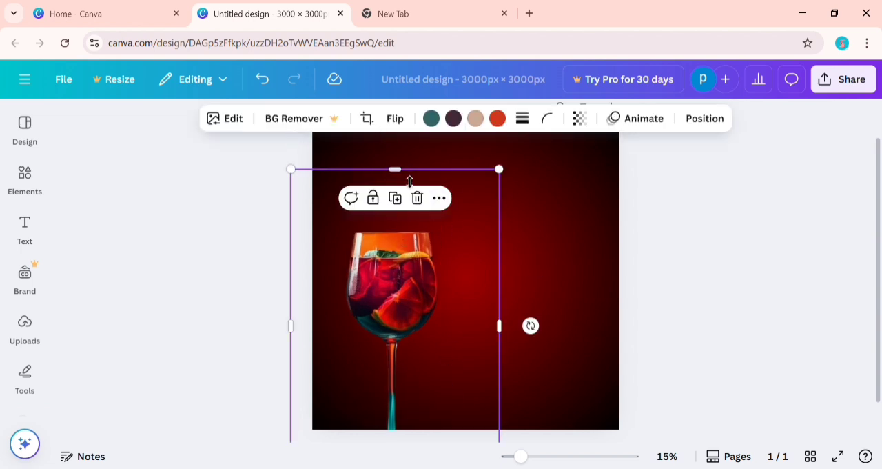
left_click_drag(405, 180, 403, 248)
left_click_drag(398, 290, 404, 244)
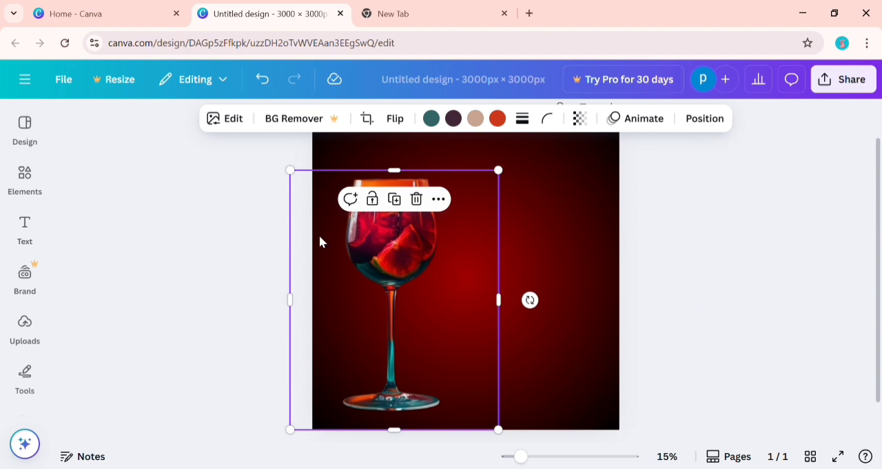
left_click(229, 266)
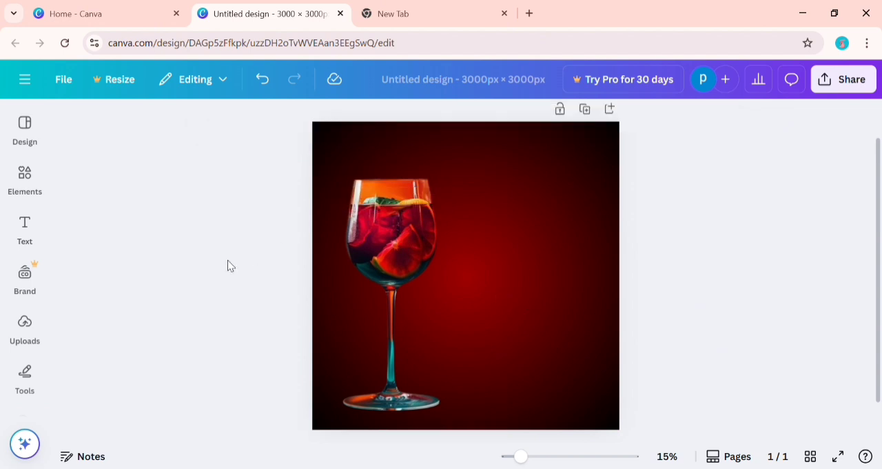
Add the uploaded grapefruit slice image and position it over the page's left edge, overlapping the glass bowl.
left_click(35, 284)
left_click(33, 327)
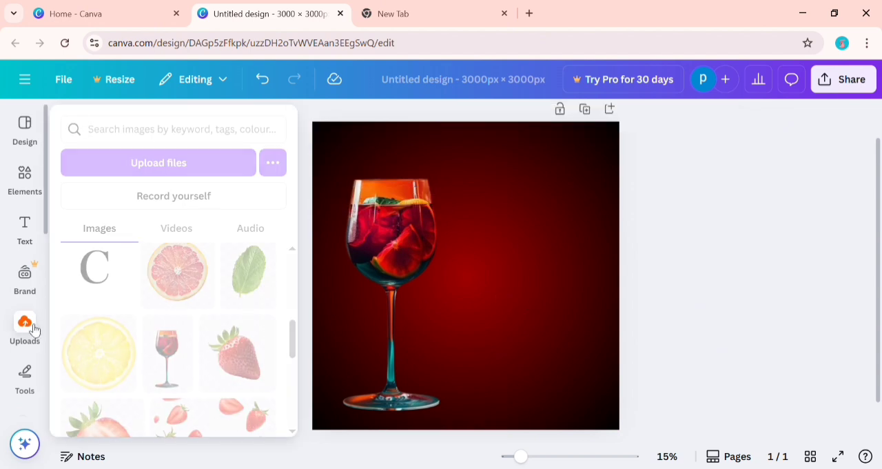
left_click(162, 294)
left_click_drag(464, 278, 329, 211)
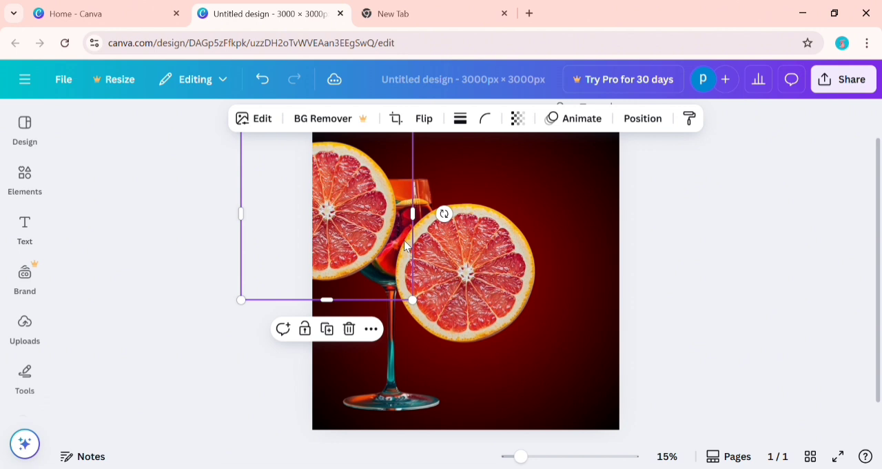
Delete the extra grapefruit slice at the centre of the page, keeping the one at the left edge.
left_click(505, 262)
left_click(489, 160)
left_click(367, 195)
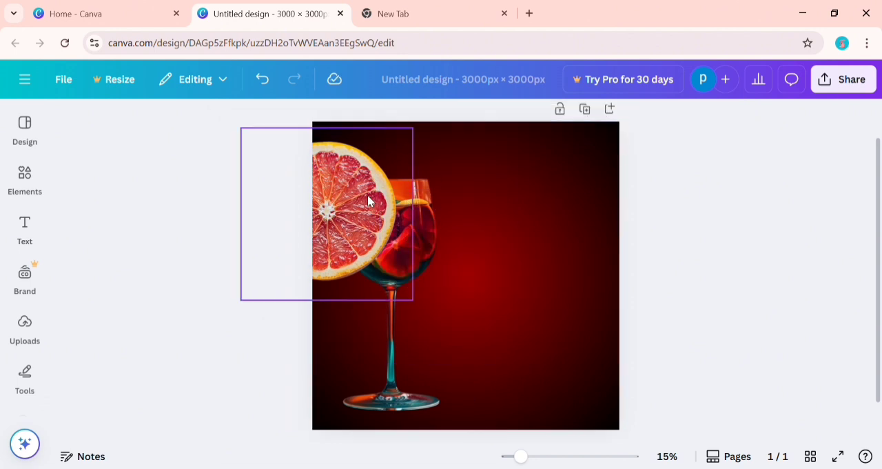
Shrink the grapefruit slice, move it to the page's upper-left edge and shift the wine glass slightly left.
left_click_drag(415, 307, 364, 273)
left_click_drag(340, 247, 356, 254)
left_click(413, 302)
left_click_drag(412, 301, 410, 301)
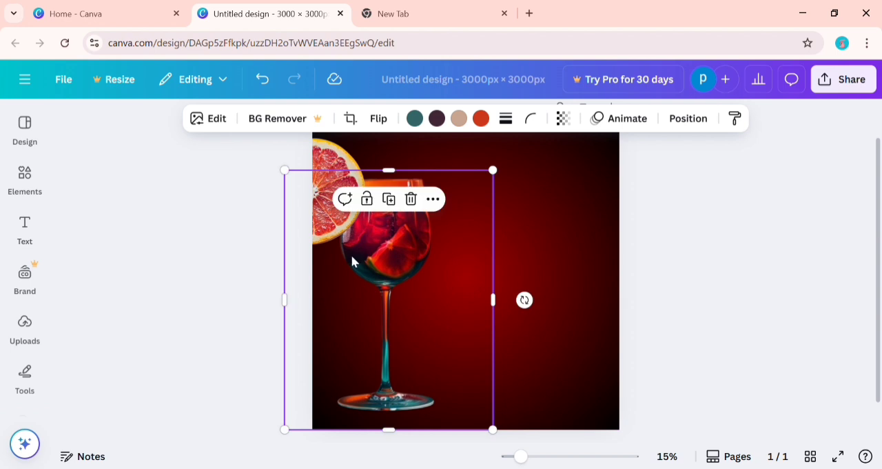
Send the grapefruit slice one layer backward so it sits behind the wine glass.
left_click(325, 163)
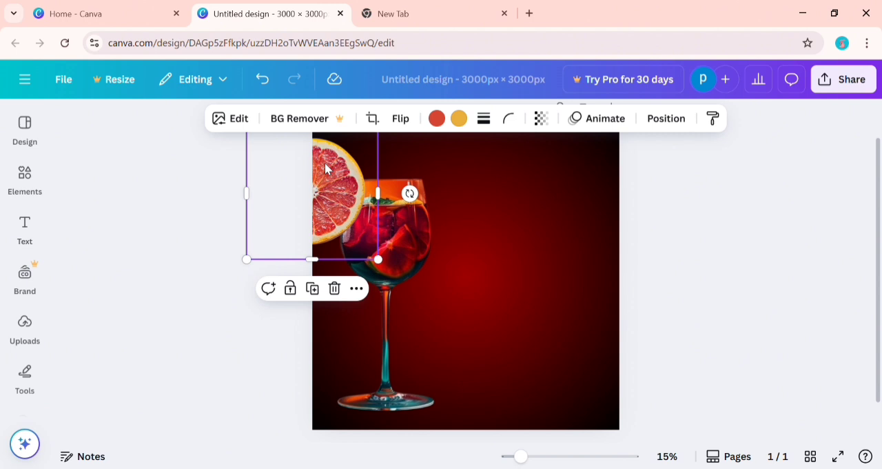
key("ctrl+bracketleft")
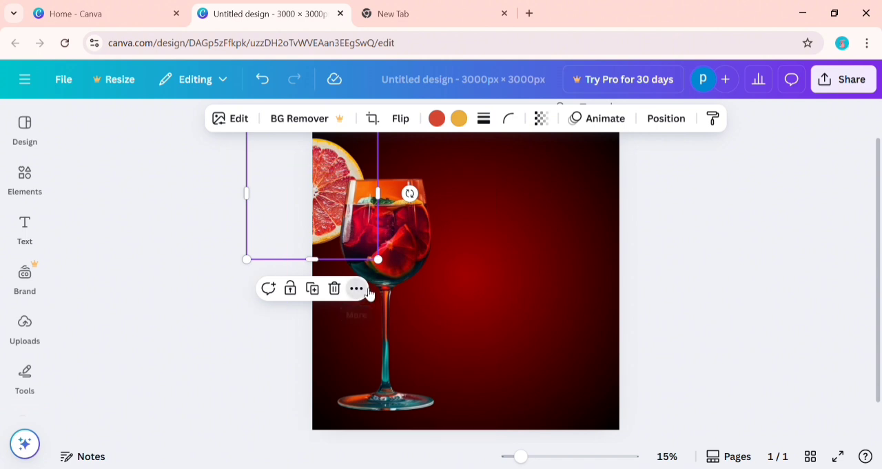
key("ctrl+bracketright")
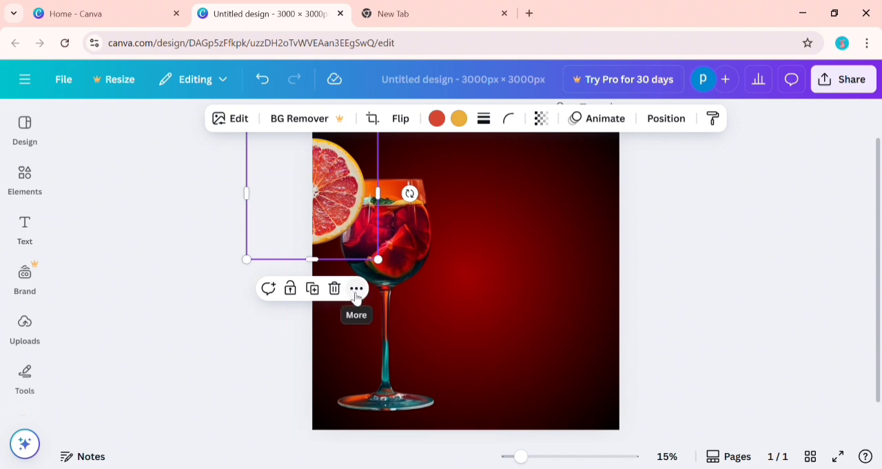
left_click(356, 295)
mouse_move(446, 236)
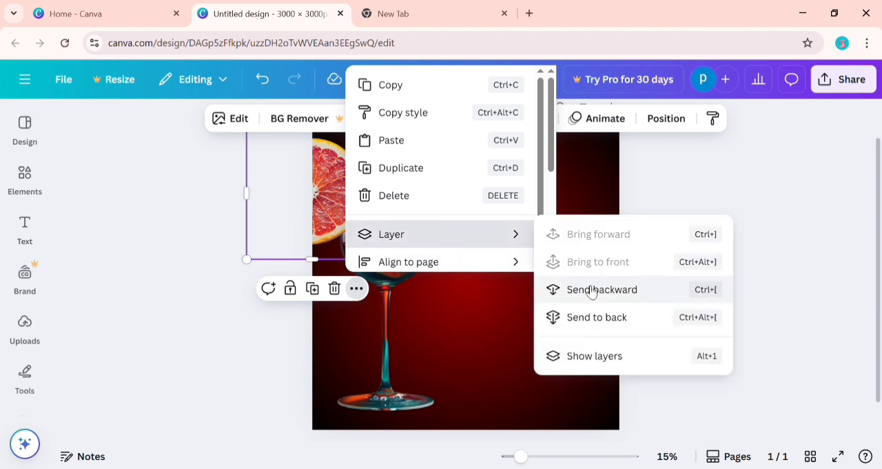
left_click(634, 301)
left_click(706, 276)
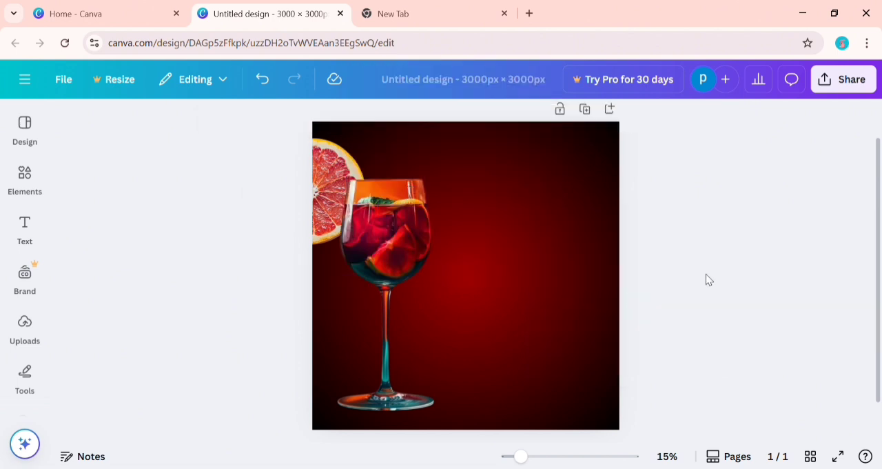
Add the uploaded mint leaf image, rotate it nearly horizontal, shrink it and place it over the glass stem.
left_click(27, 324)
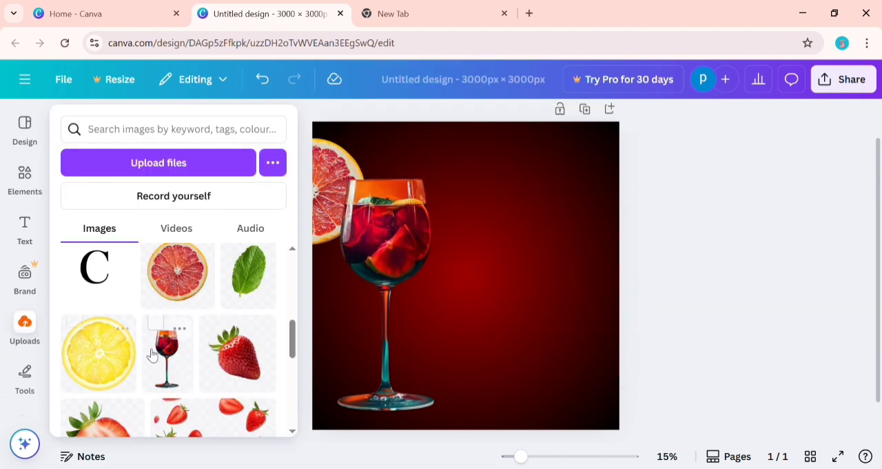
left_click(272, 276)
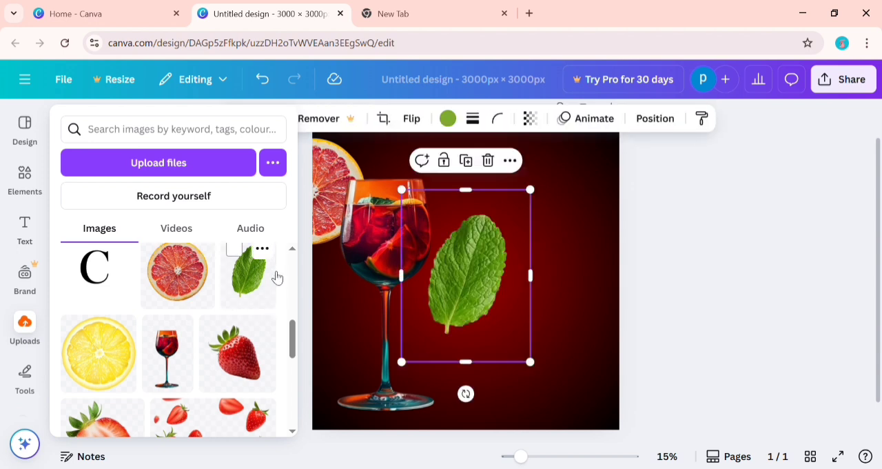
left_click_drag(466, 393, 328, 338)
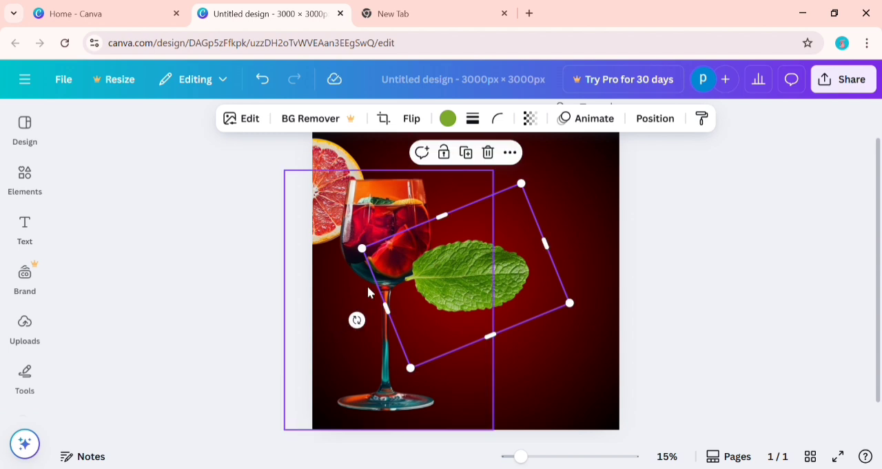
left_click_drag(370, 253, 430, 265)
left_click_drag(488, 293, 387, 319)
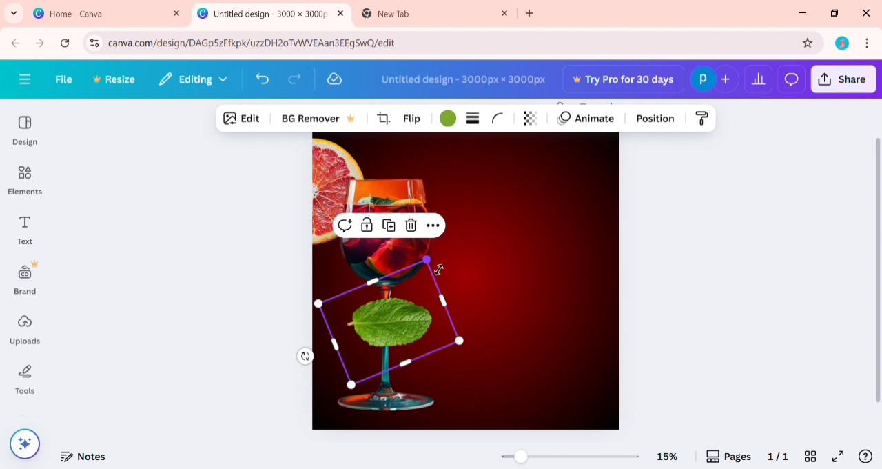
Shrink the mint leaf further, tilt it slightly and centre it on the glass stem.
left_click_drag(439, 269, 418, 302)
mouse_move(387, 335)
left_mouse_down()
mouse_move(399, 324)
mouse_move(386, 329)
left_mouse_up()
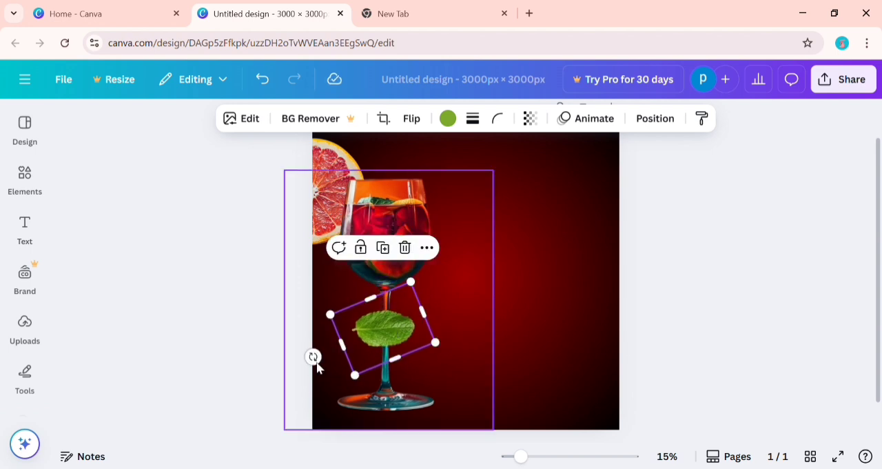
left_click_drag(313, 356, 308, 343)
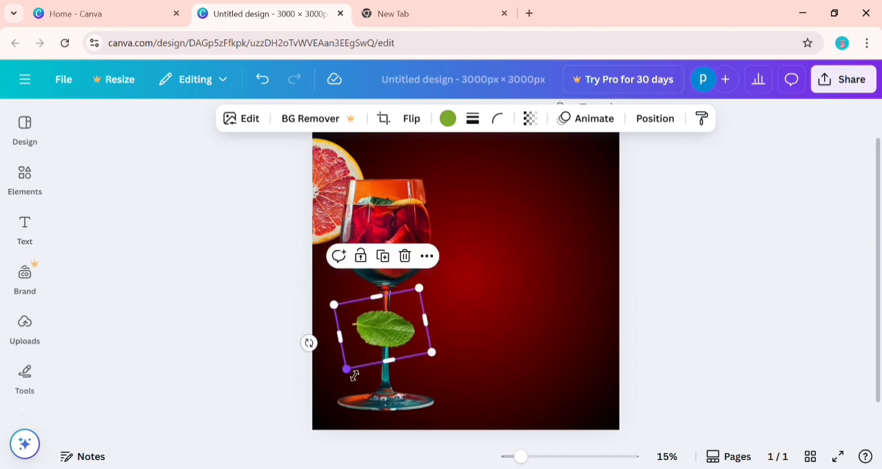
left_click_drag(355, 373, 365, 348)
left_click(224, 371)
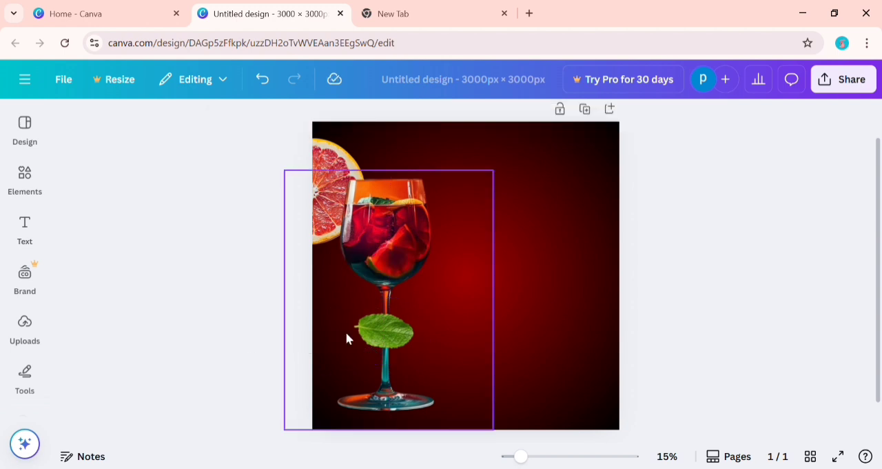
Duplicate the mint leaf on the stem, then rotate, enlarge and place the copy partly off the page's lower-right corner.
left_click(368, 344)
left_click(385, 263)
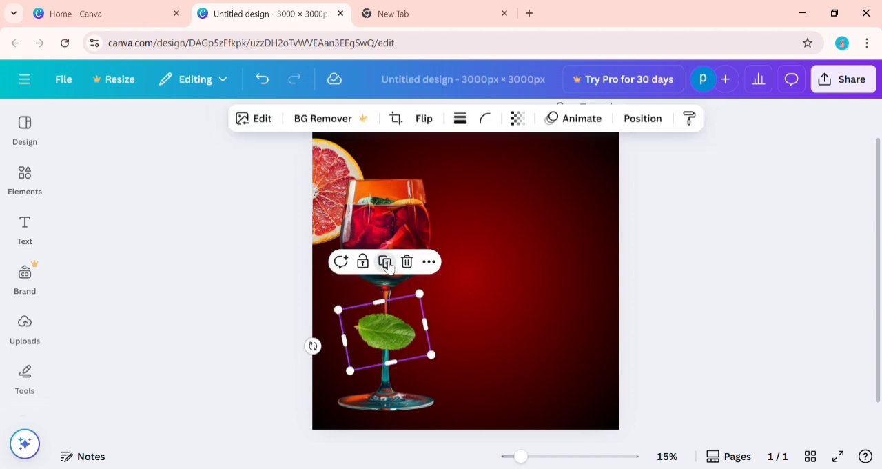
left_click_drag(389, 337, 585, 296)
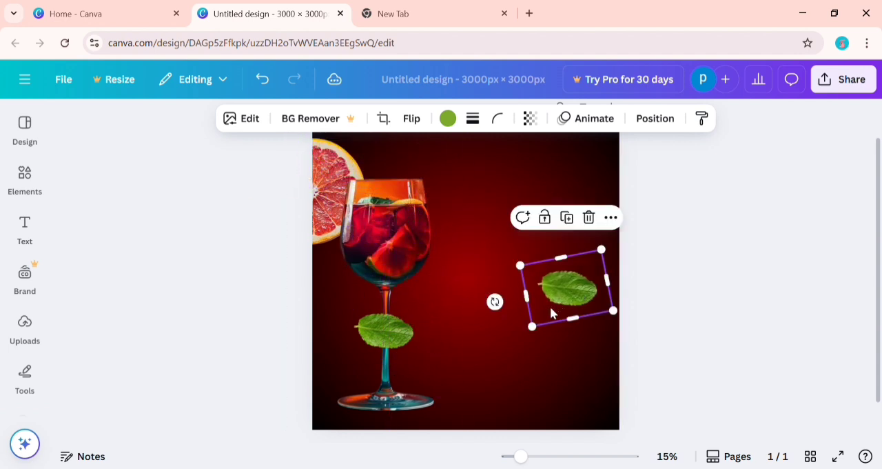
left_click_drag(498, 306, 624, 352)
left_click_drag(571, 245, 579, 209)
left_click_drag(567, 273, 503, 233)
Duplicate the lower-right mint leaf, rotate the copy and place it at the page's upper-right corner.
left_click(602, 310)
left_click_drag(582, 298, 591, 219)
left_click_drag(518, 269, 555, 165)
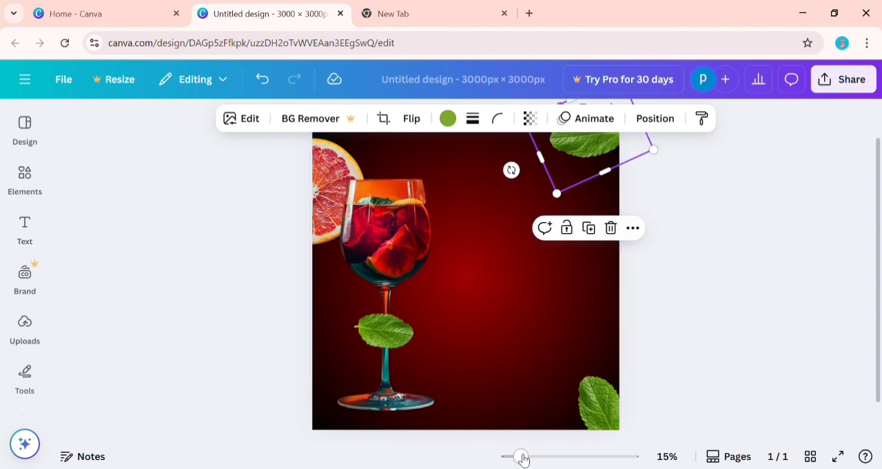
Tilt the upper-right mint leaf so its tip points down and left, and reposition it against the page's right edge.
left_click_drag(523, 459, 518, 457)
left_click(641, 319)
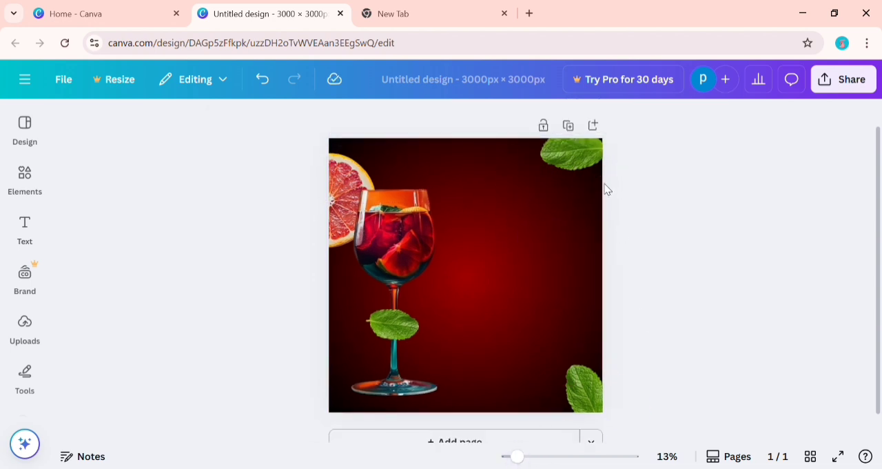
left_click(573, 163)
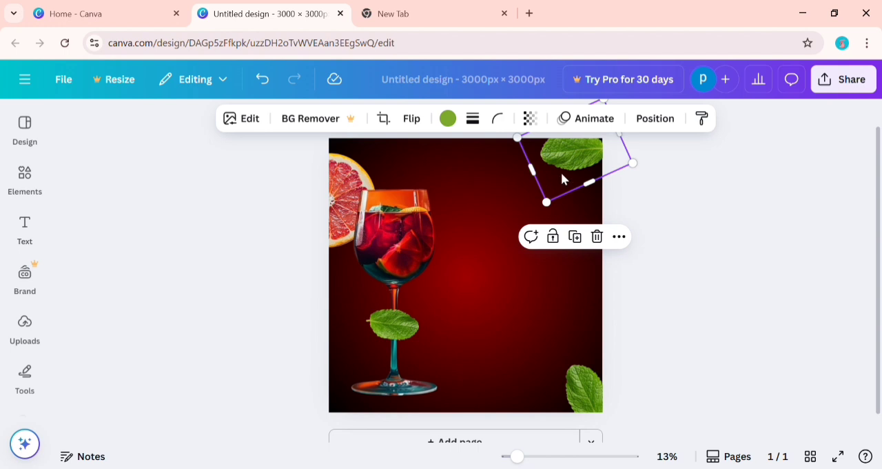
left_click_drag(544, 169, 528, 221)
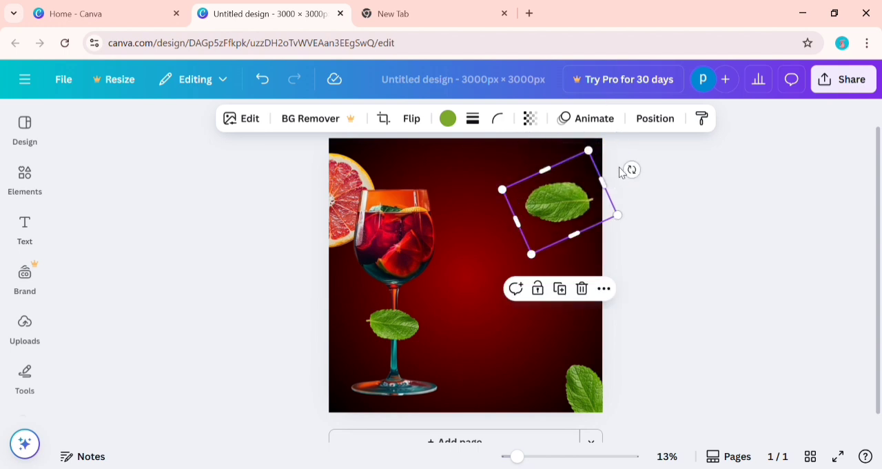
left_click_drag(635, 171, 618, 162)
left_click_drag(579, 192, 600, 159)
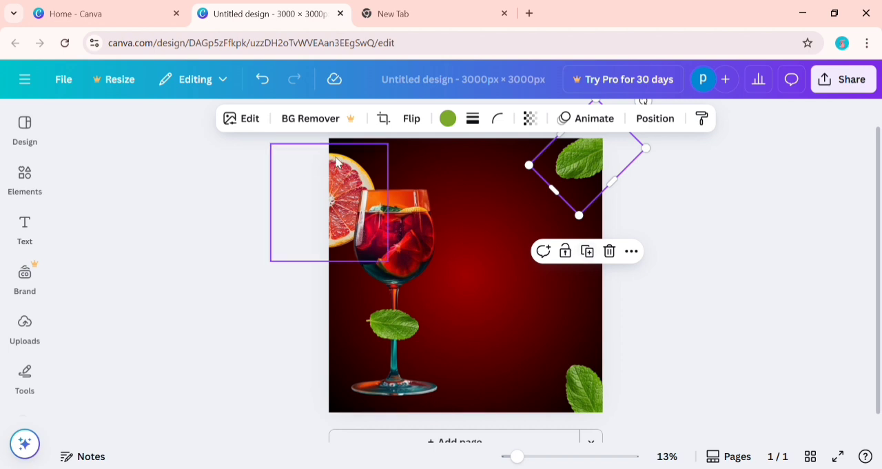
Apply a whole-image blur with intensity 50 to the upper-right mint leaf.
left_click(242, 120)
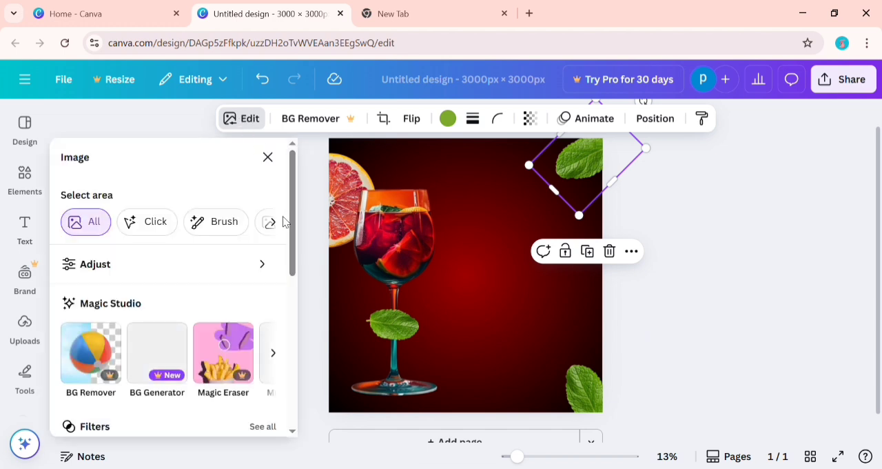
left_click_drag(294, 233, 307, 355)
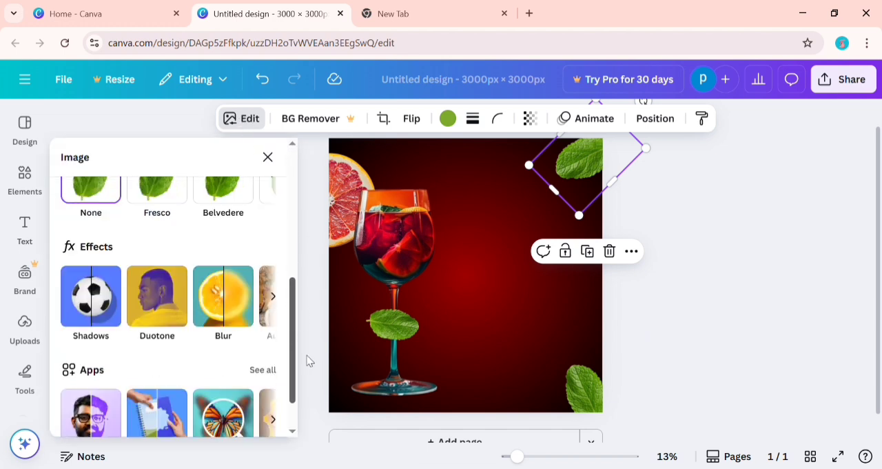
left_click(229, 290)
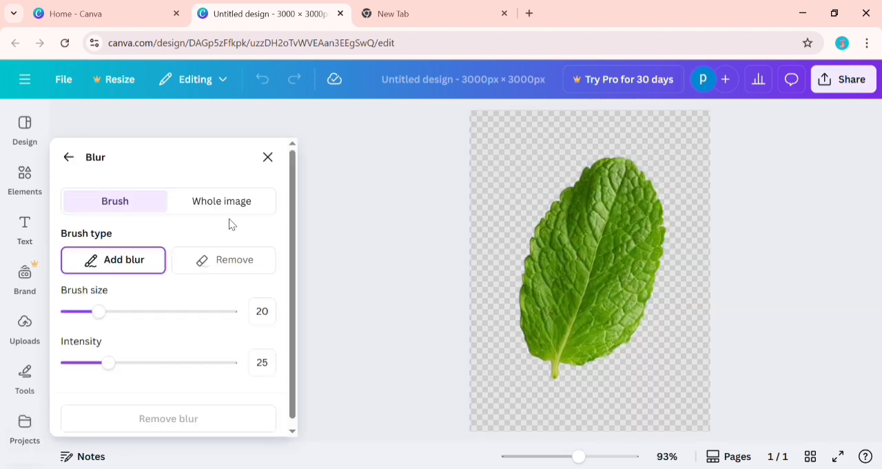
left_click(254, 208)
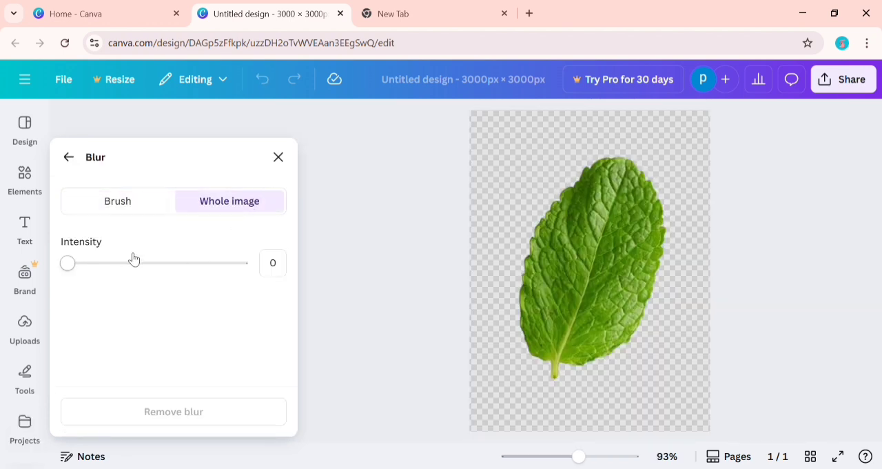
left_click(285, 273)
key("Return")
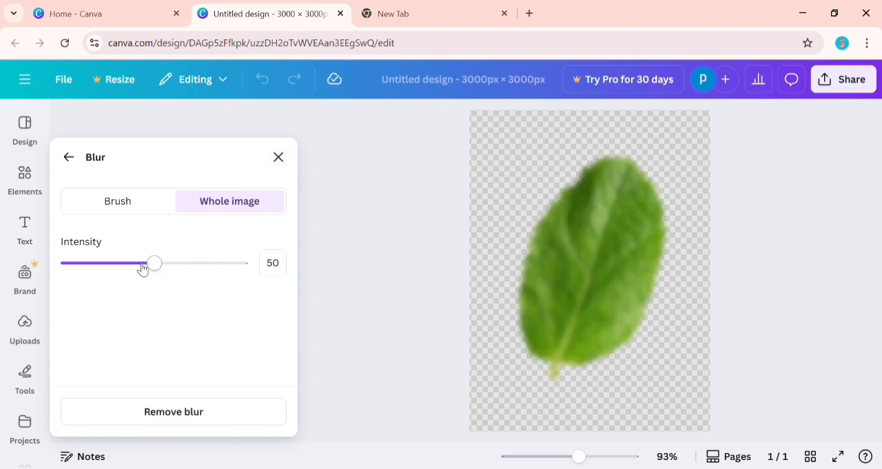
left_click(277, 157)
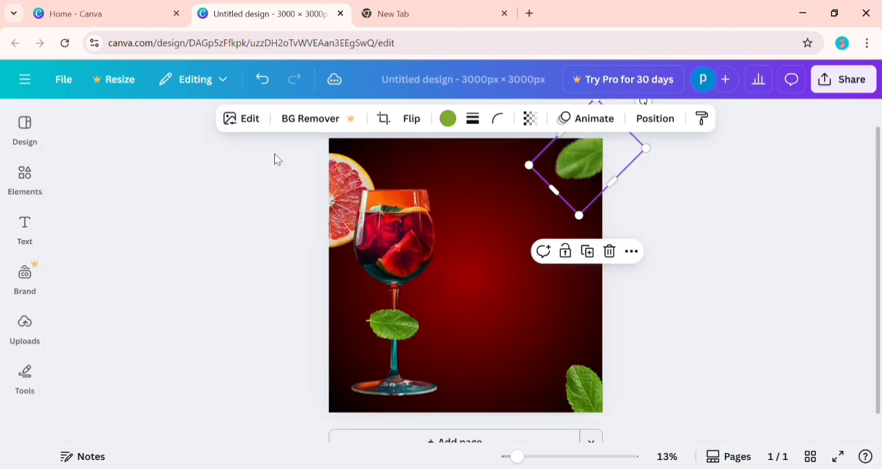
Duplicate the blurred mint leaf, rotate the copy and place it at the page's upper-left corner above the grapefruit slice.
left_click(588, 252)
left_click_drag(562, 201, 418, 306)
left_click_drag(472, 222, 362, 228)
left_click_drag(443, 280, 383, 163)
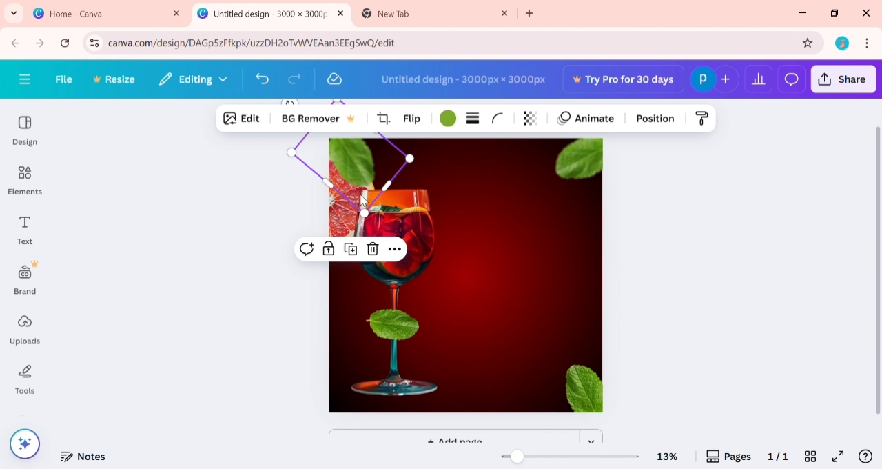
Fine-tune the rotation of the upper-left blurred leaf and nudge it slightly further toward the corner.
left_click_drag(294, 106, 285, 120)
left_click(288, 119)
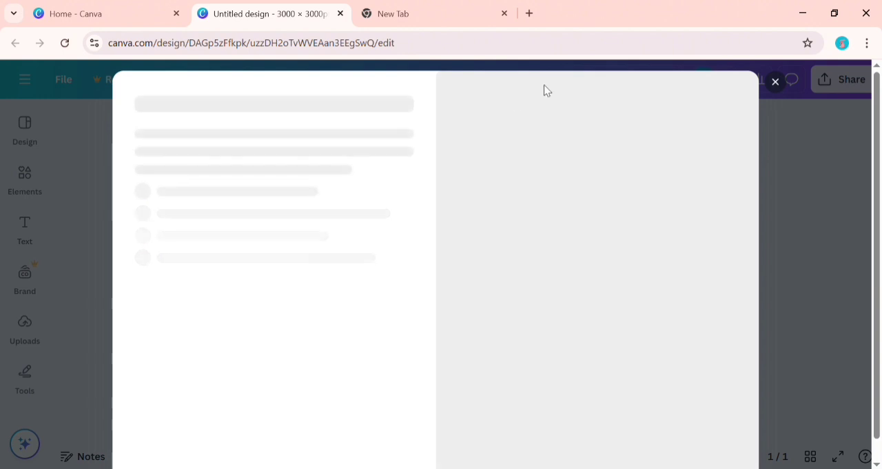
left_click(775, 82)
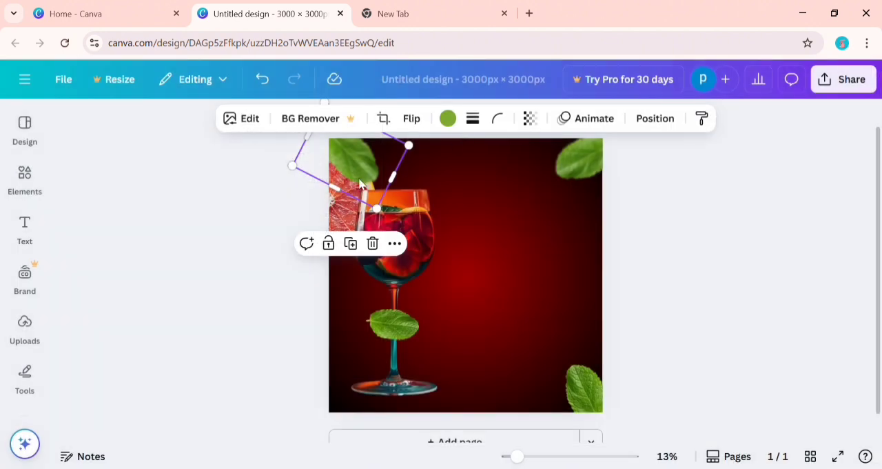
left_click_drag(363, 165, 358, 164)
left_click(286, 267)
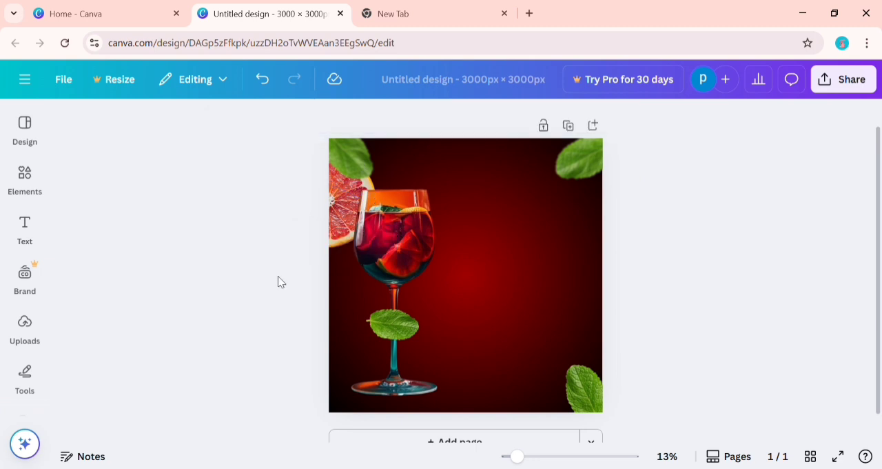
Search the element graphics for "lemon" and add the yellow half-slice lemon to the page.
left_click(25, 334)
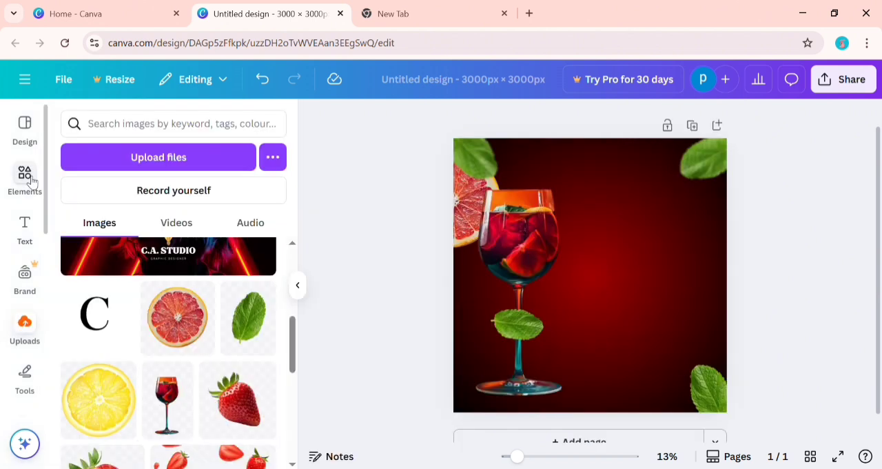
left_click(28, 177)
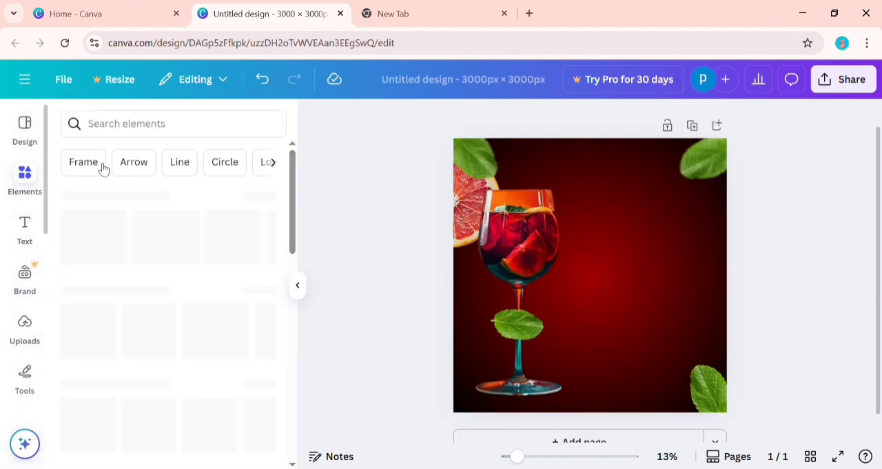
left_click(166, 131)
type("lemon")
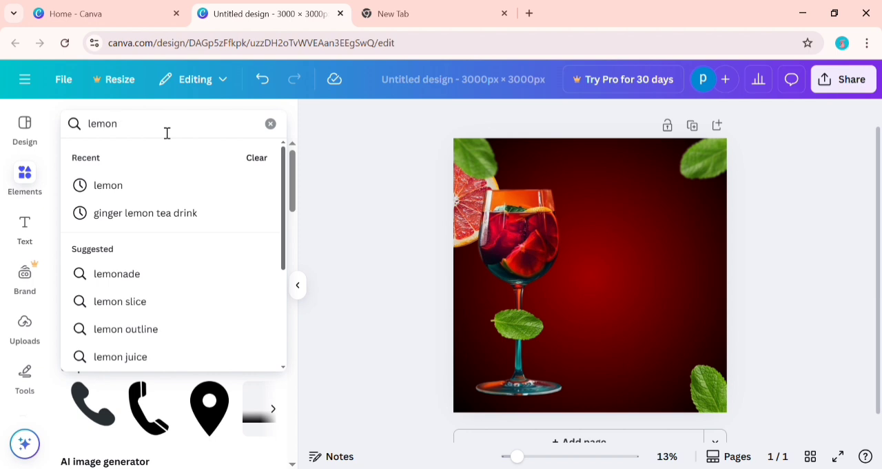
key("Return")
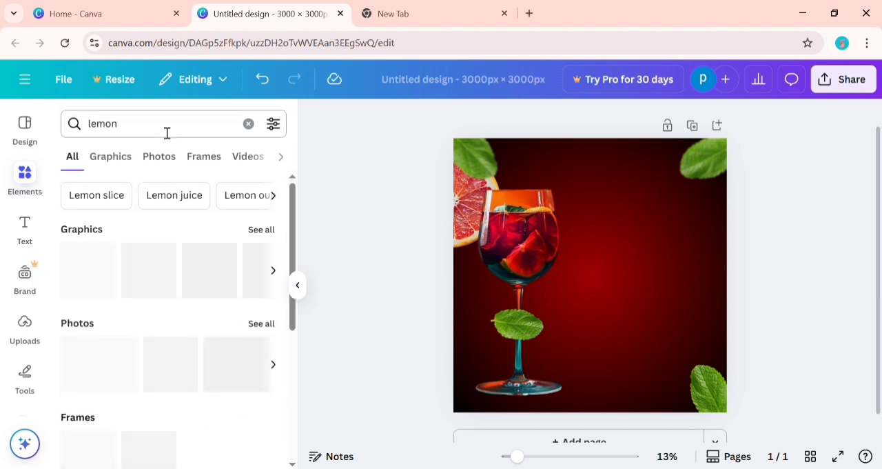
left_click(120, 157)
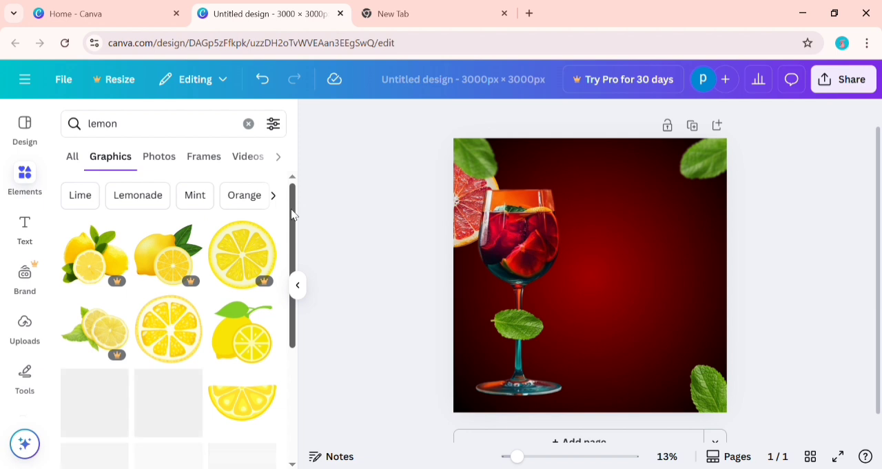
scroll(291, 220, "down", 2)
scroll(291, 224, "down", 2)
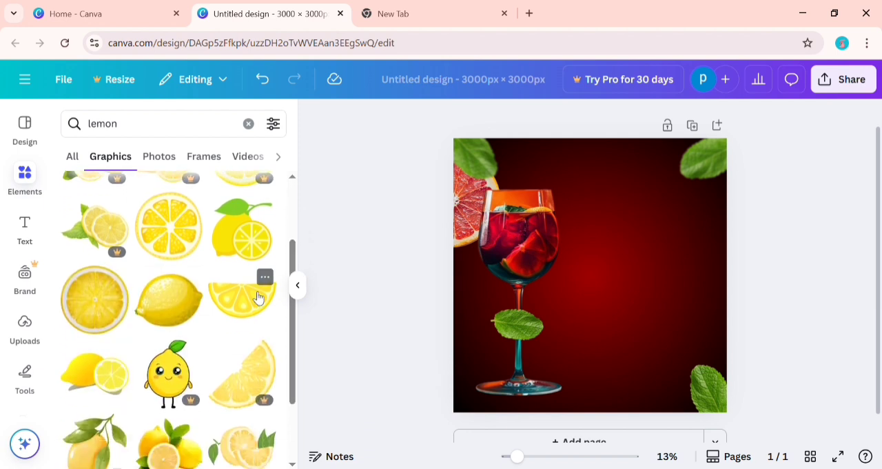
left_click(257, 296)
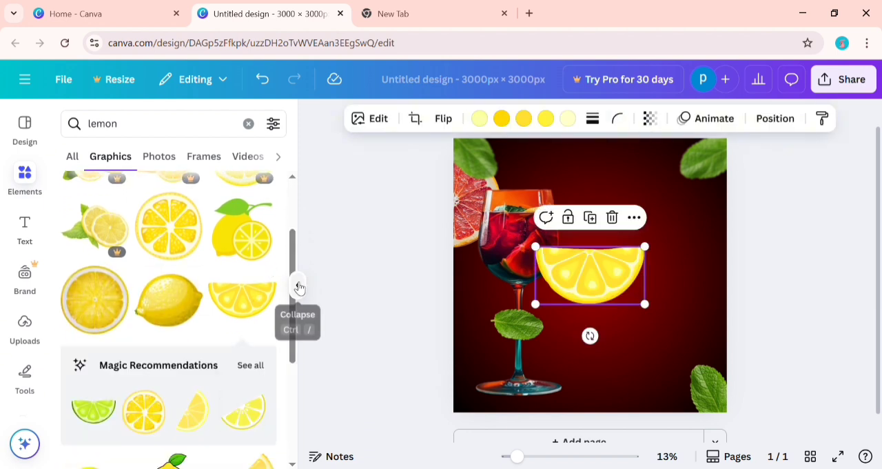
left_click(299, 286)
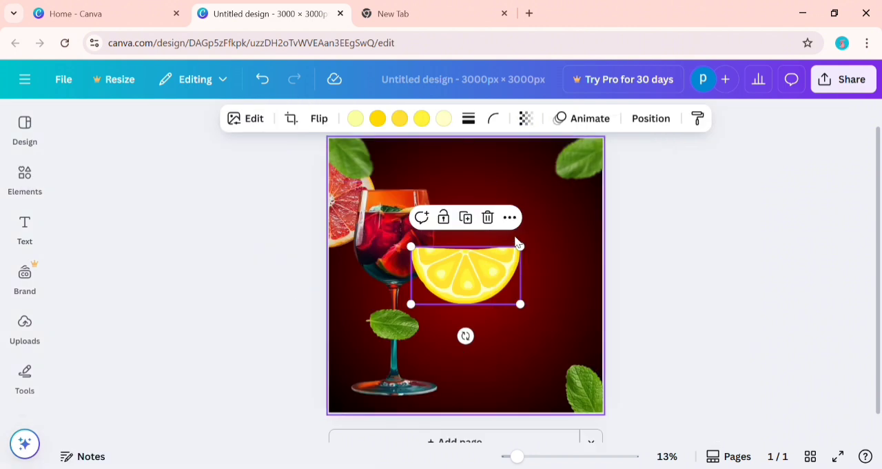
Shrink and tilt the lemon slice, place it over the lower glass stem, and raise the mint leaf on the stem slightly.
left_click_drag(520, 246, 493, 261)
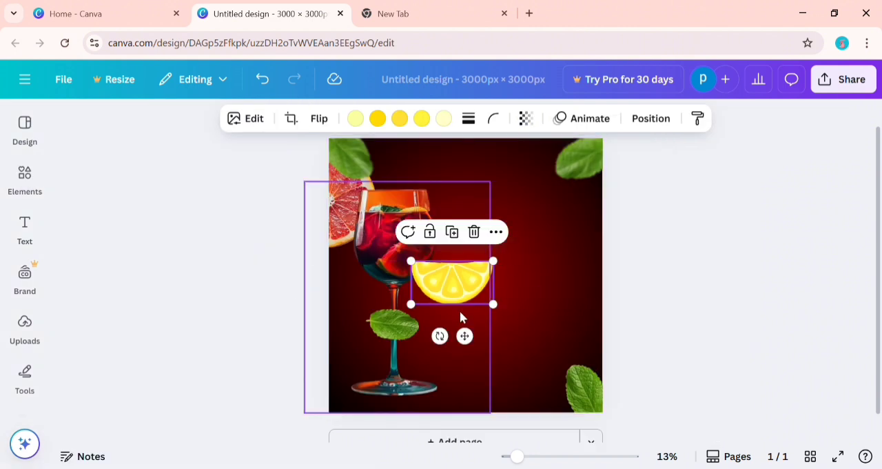
left_click_drag(440, 336, 454, 406)
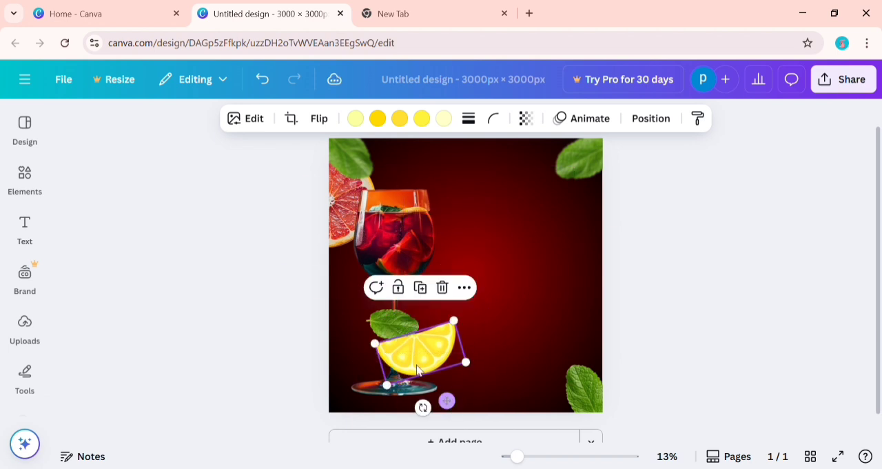
left_click_drag(399, 321, 400, 309)
left_click(436, 345)
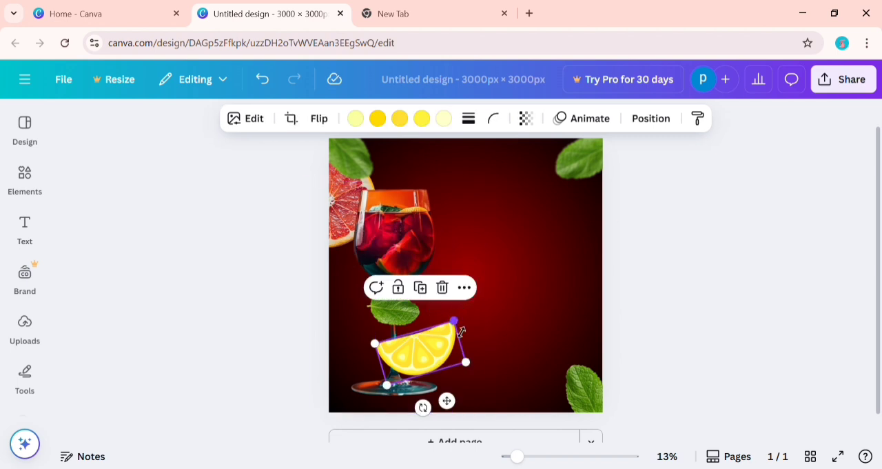
Shrink the lemon slice a little more and nudge it left against the glass stem, just above the base.
left_click_drag(463, 329, 445, 334)
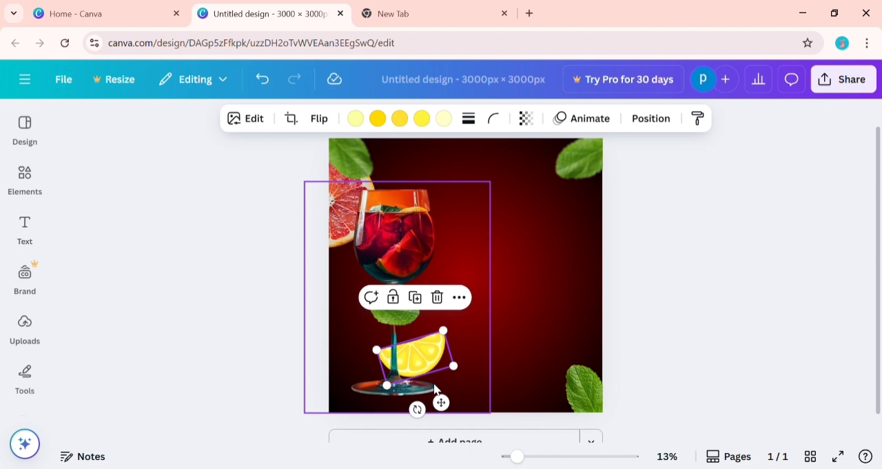
key("Left")
key("Left")
key("Left")
key("Left")
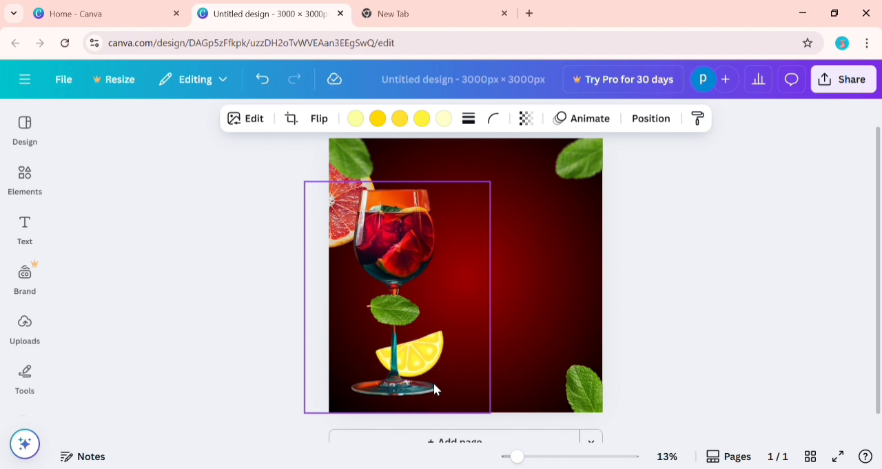
left_click(672, 301)
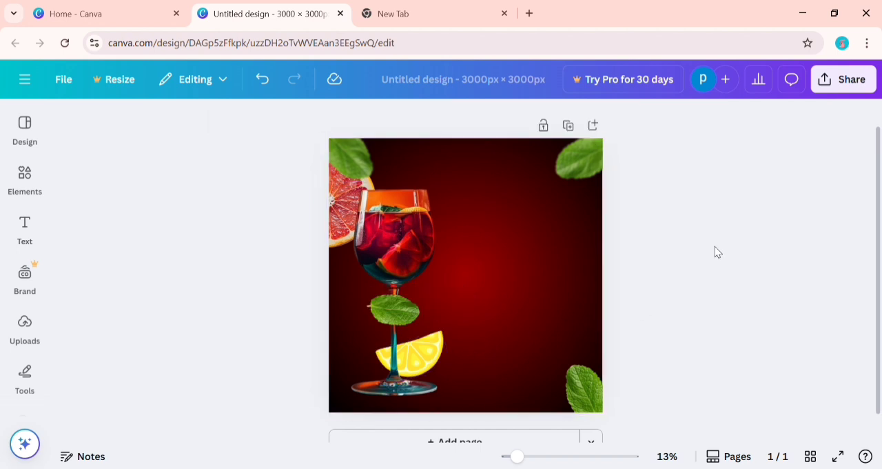
Add a heading reading "HAPPY" and place it on the dark background to the right of the glass bowl.
left_click(25, 228)
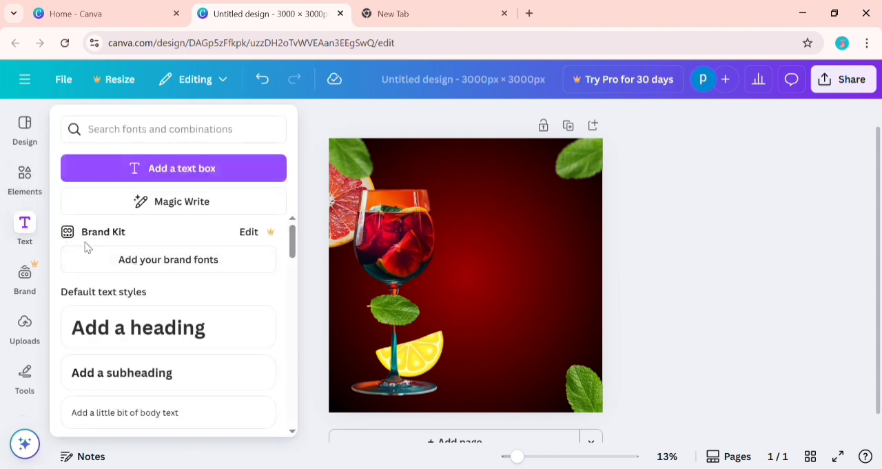
left_click(218, 333)
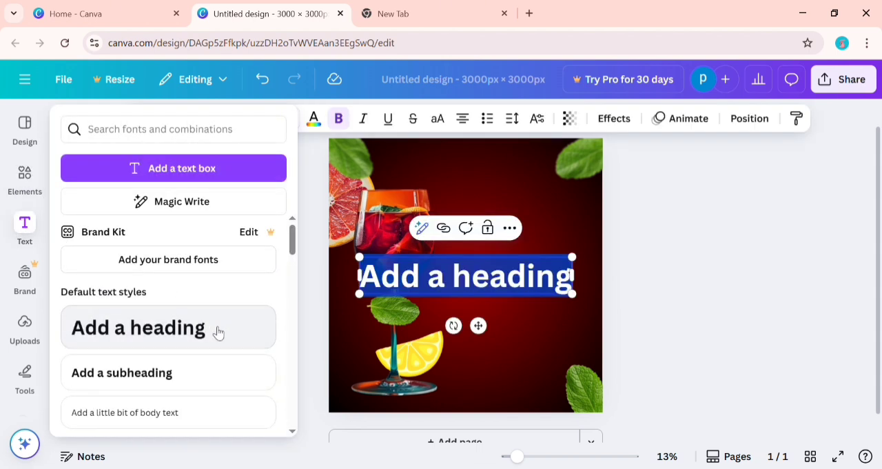
type("HAPPY")
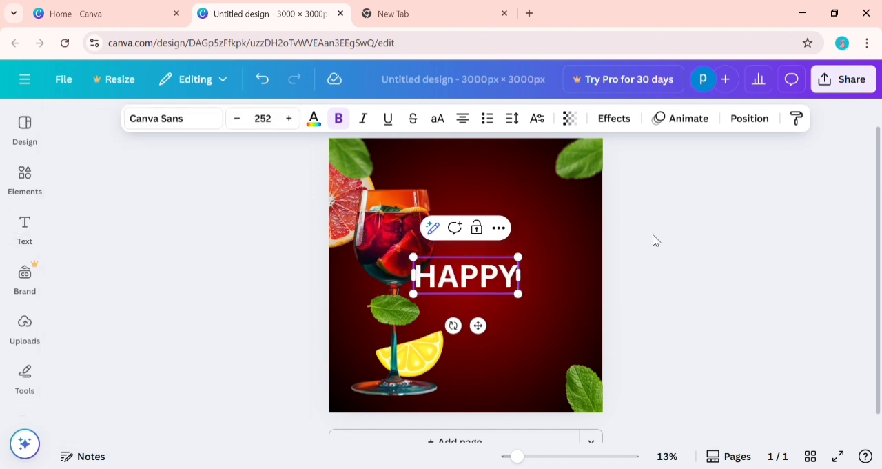
left_click_drag(478, 325, 526, 271)
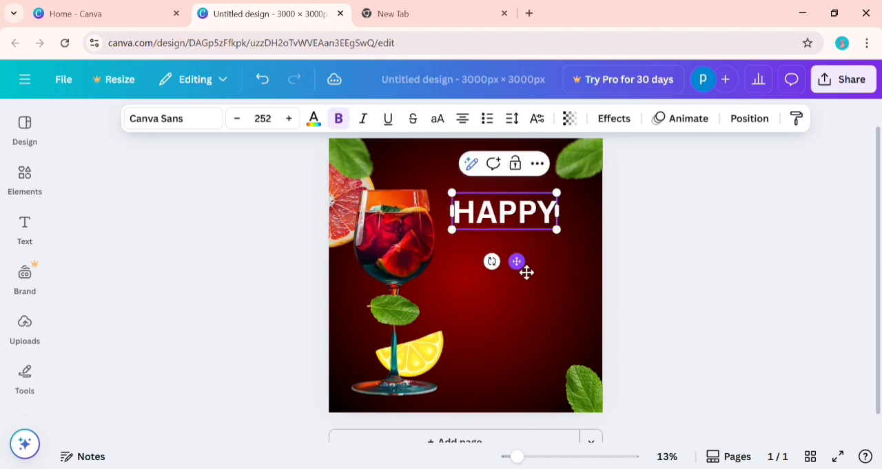
Find the Anton font and apply it to the HAPPY heading.
left_click(207, 126)
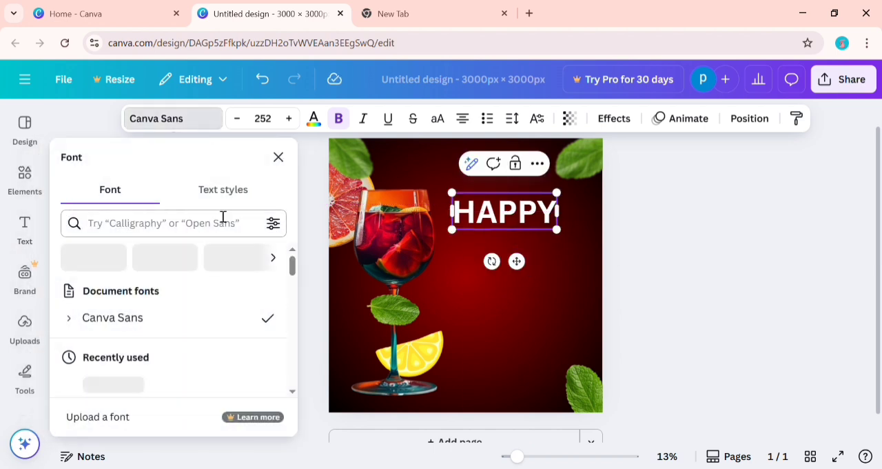
left_click(240, 234)
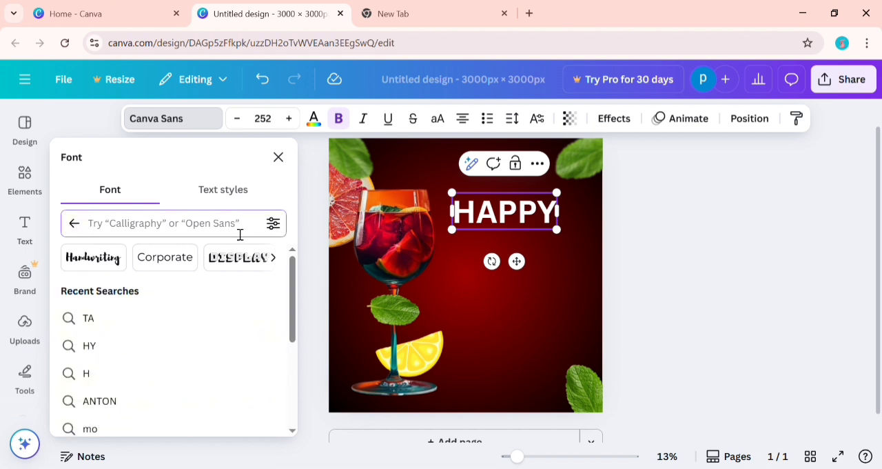
type("AN")
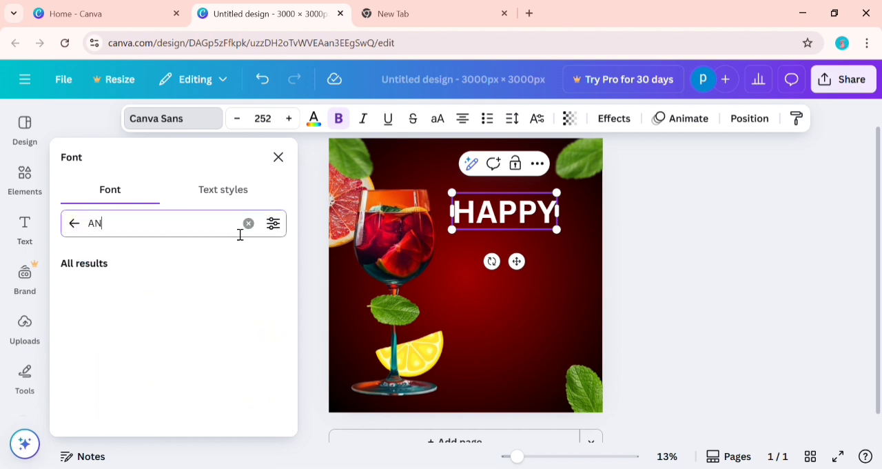
type("TON")
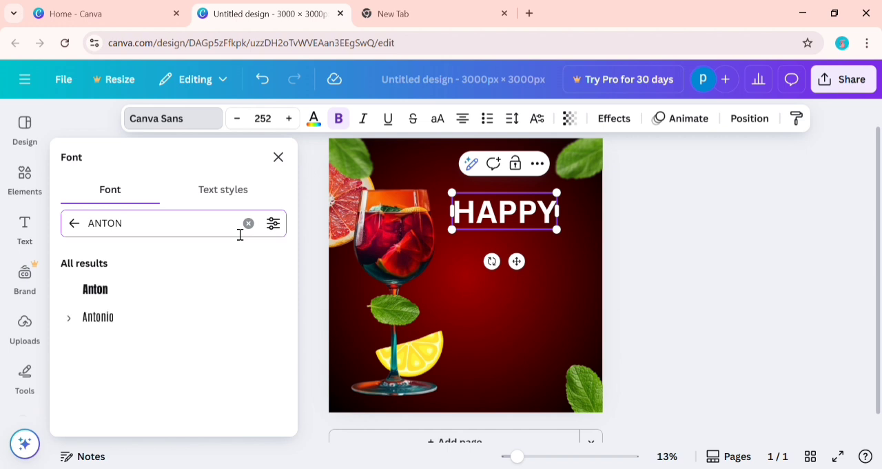
left_click(186, 303)
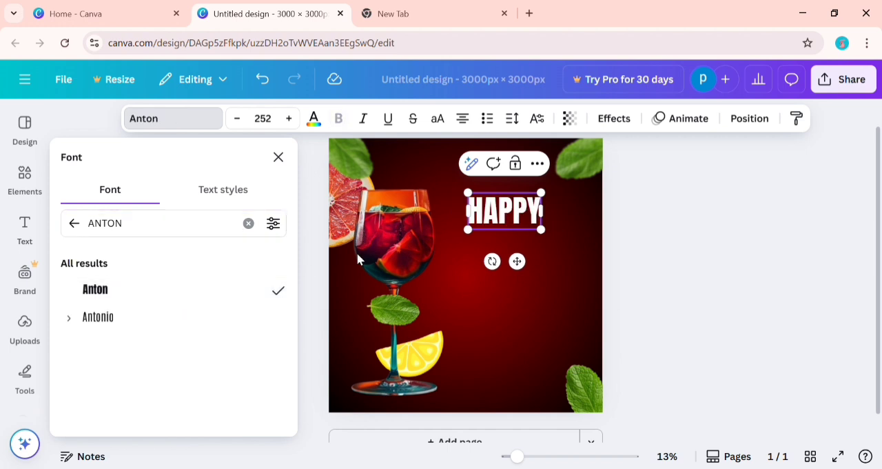
Enlarge the HAPPY heading to size 440 and shift it slightly up and left beside the glass.
left_click_drag(548, 237, 597, 259)
left_click(686, 239)
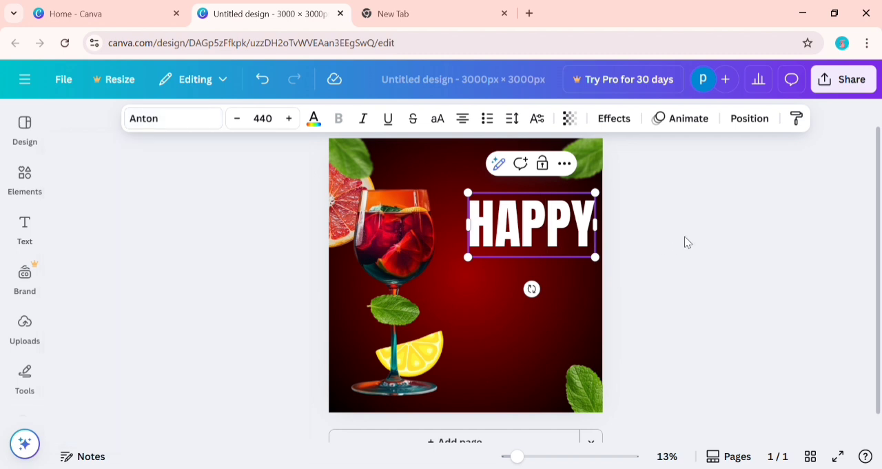
left_click(688, 231)
left_click_drag(569, 231, 561, 219)
Duplicate the HAPPY heading, change the copy's text to "HOUR" and place it directly beneath the original.
left_click(530, 155)
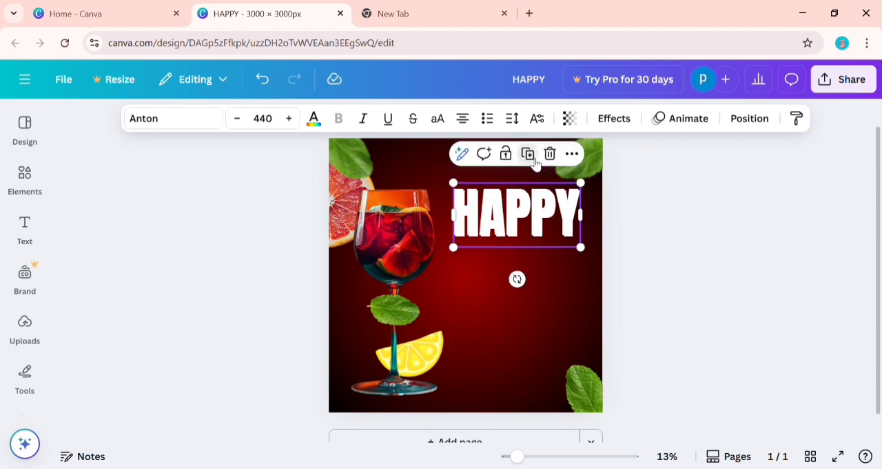
double_click(531, 223)
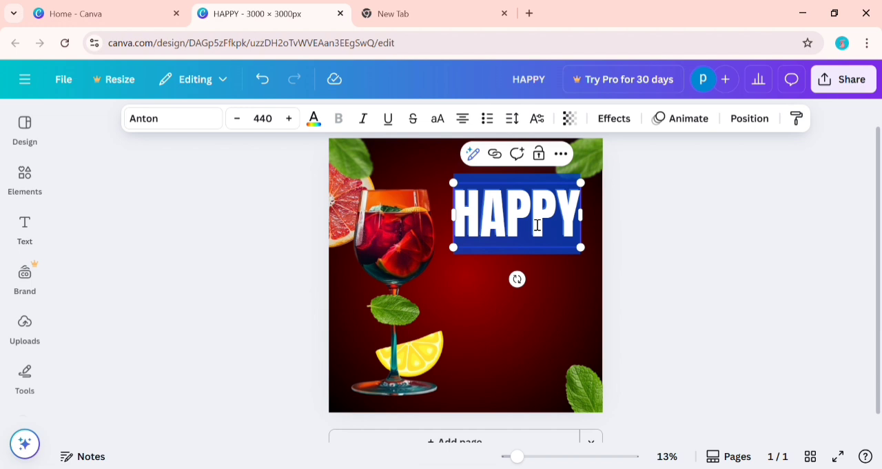
type("HOUR")
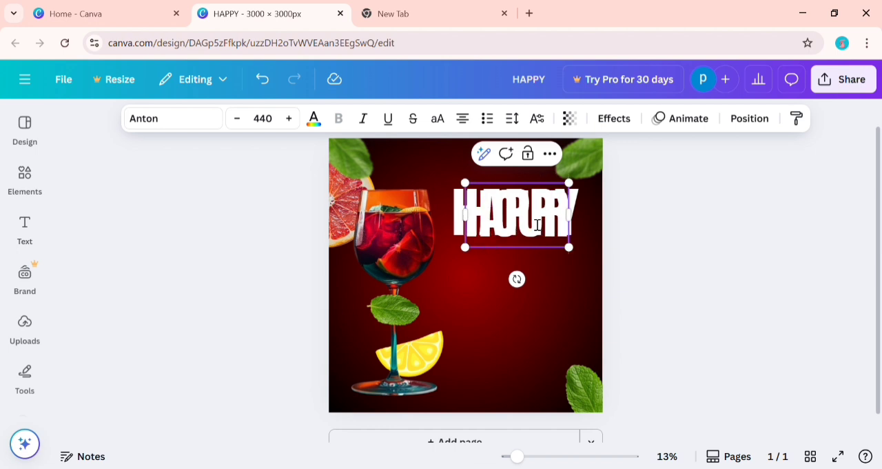
left_click_drag(546, 231, 557, 283)
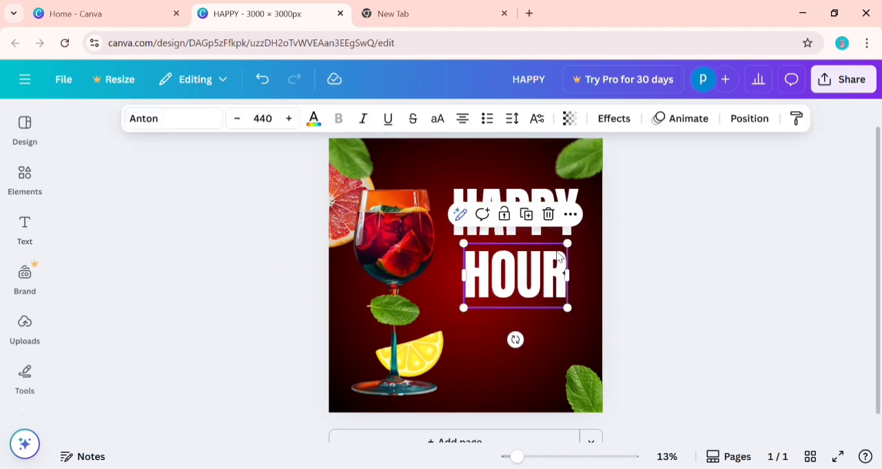
Enlarge HOUR to size 559 and reduce HAPPY to 427, repositioning both words so they stack closely in one column.
left_click_drag(582, 246, 561, 281)
left_click_drag(587, 242, 588, 229)
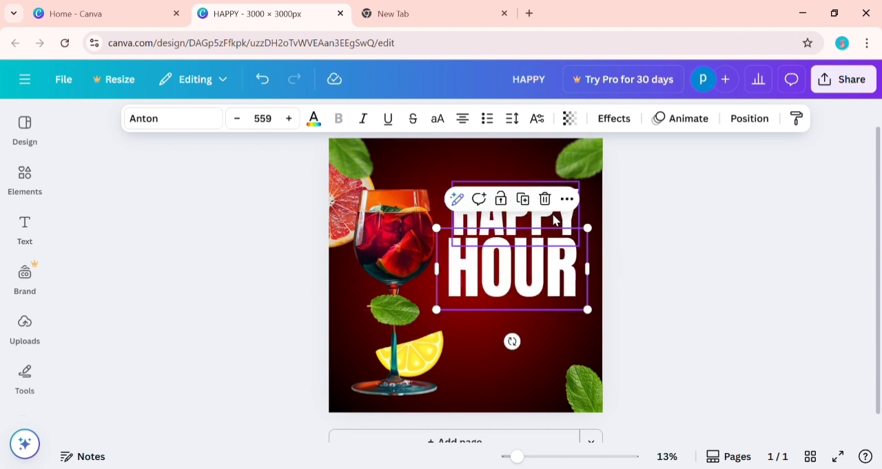
left_click(554, 220)
left_click_drag(586, 185, 577, 184)
left_click_drag(557, 219, 557, 222)
left_click(550, 274)
left_click_drag(550, 274, 558, 275)
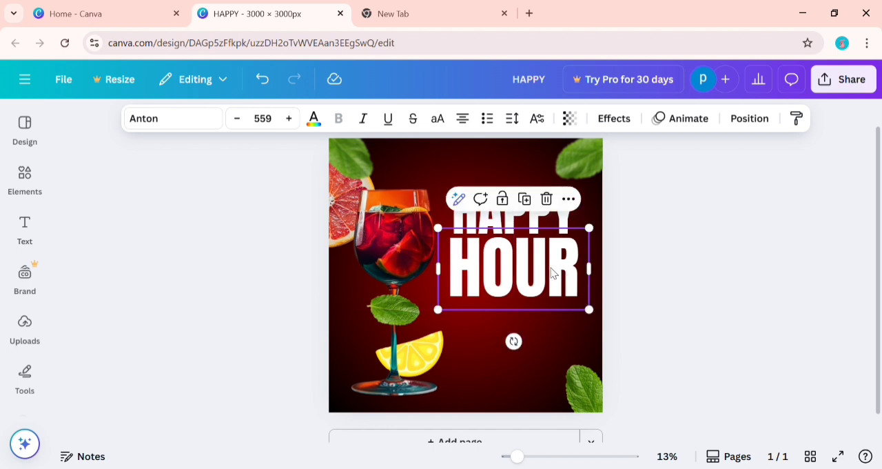
double_click(541, 225)
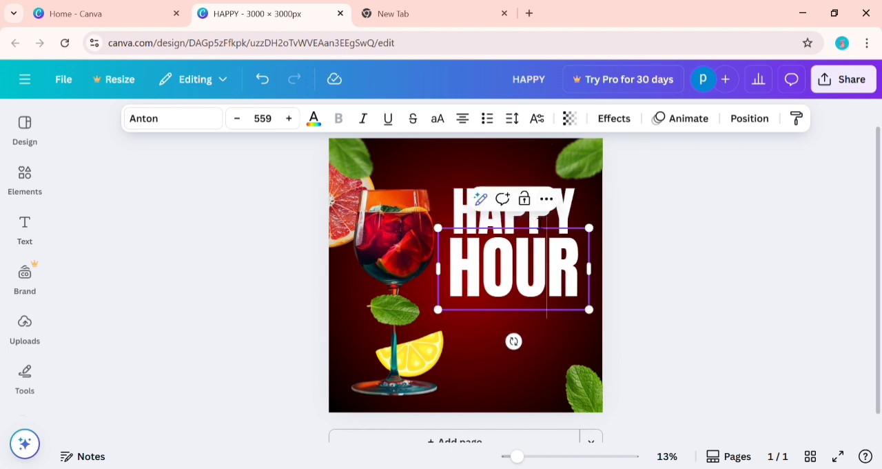
left_click(645, 166)
left_click(573, 205)
left_click(573, 204)
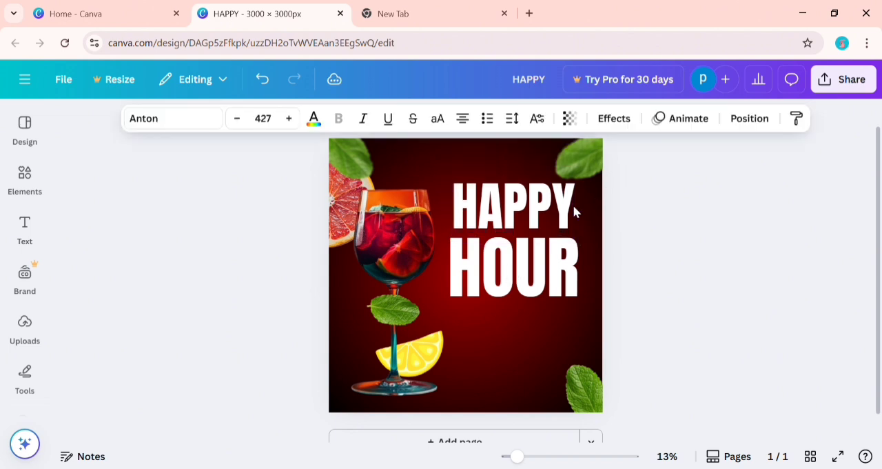
key("Escape")
left_click(533, 271)
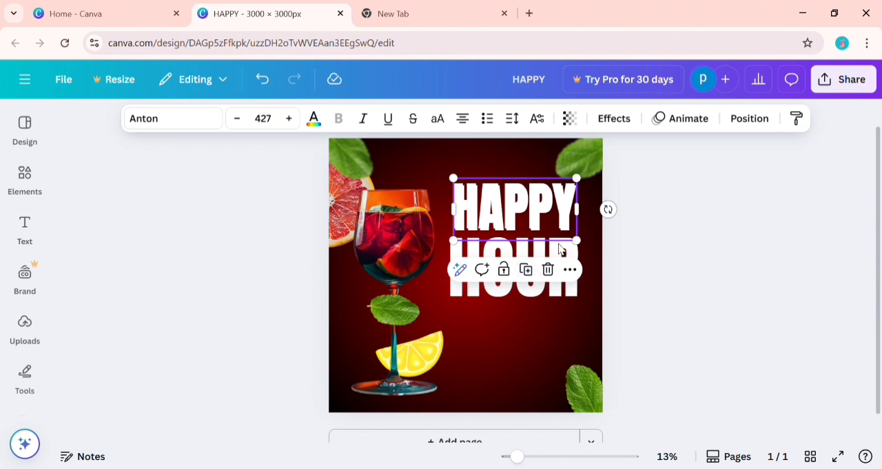
left_click(548, 270)
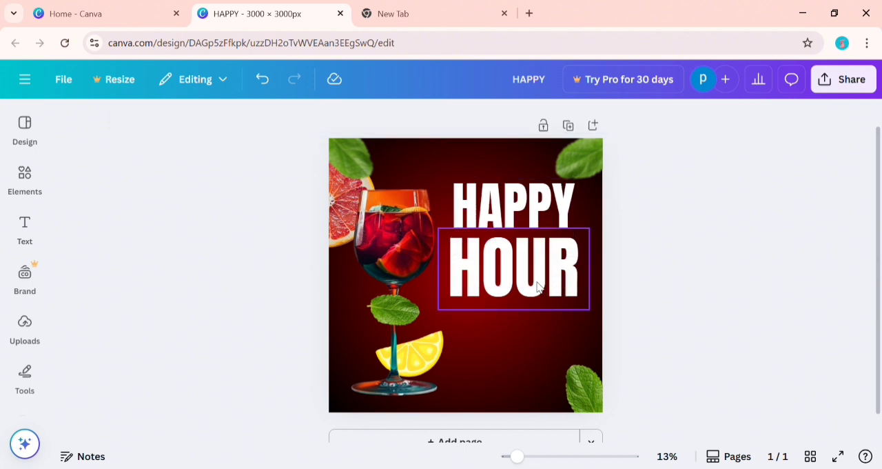
Nudge the HOUR heading slightly upward, closer to HAPPY, and fine-tune its horizontal alignment with the word above.
left_click(538, 286)
key("Up")
key("Up")
key("Up")
key("Up")
key("Up")
key("Up")
key("Up")
key("Up")
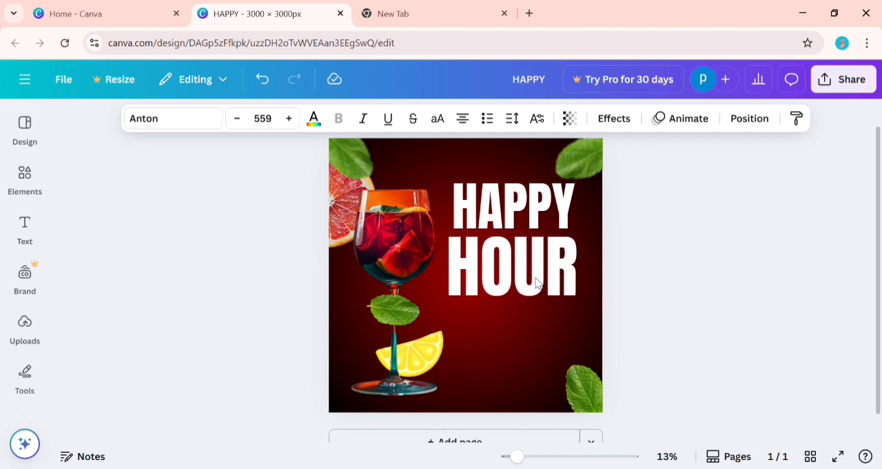
key("Right")
key("Up")
key("Up")
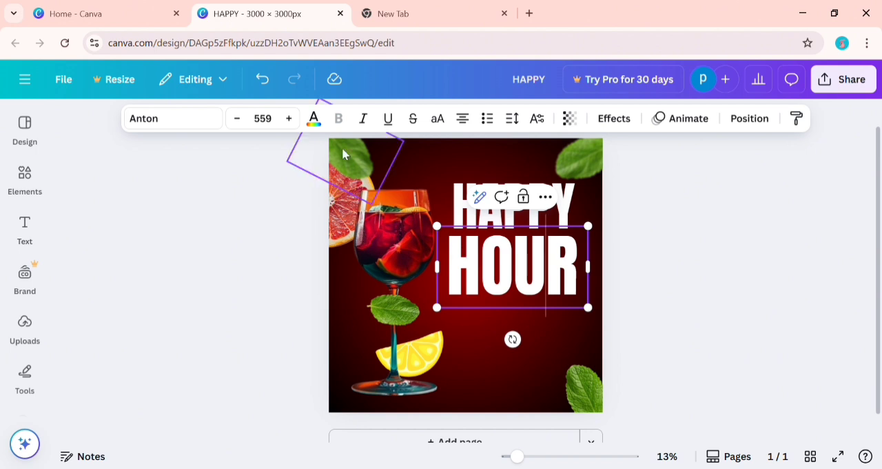
Try to recolour the HOUR heading with the light red default solid colour.
left_click(315, 119)
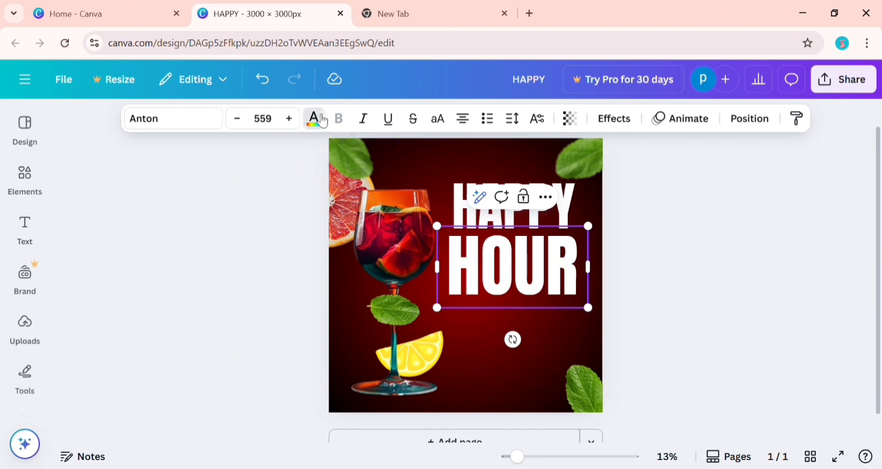
left_click_drag(296, 247, 307, 414)
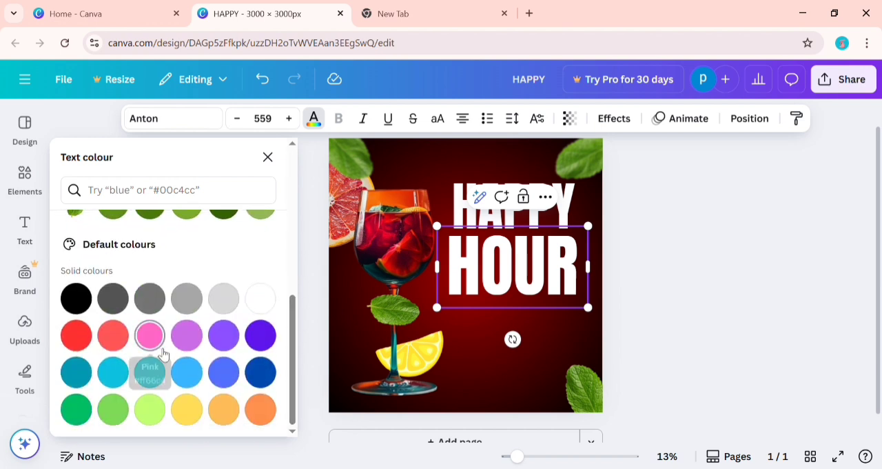
left_click(116, 337)
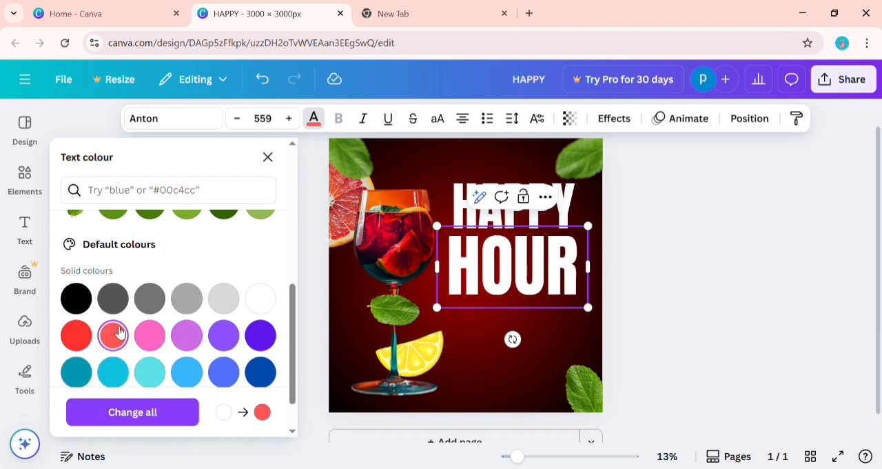
left_click(810, 218)
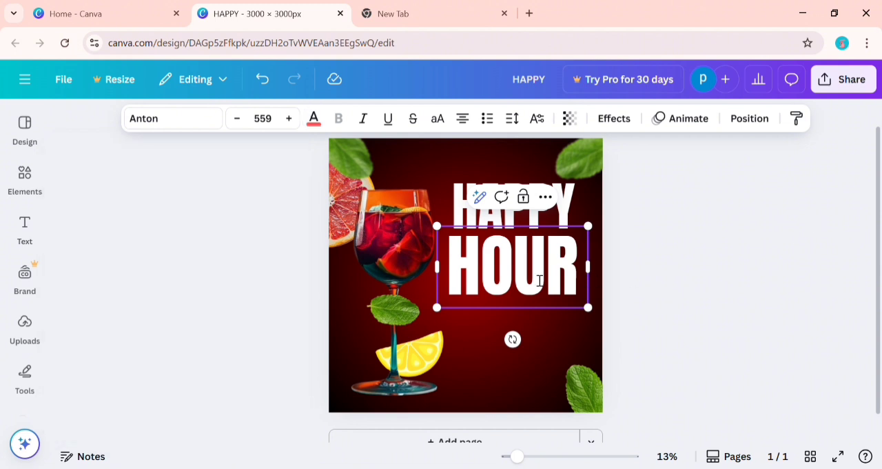
left_click(669, 241)
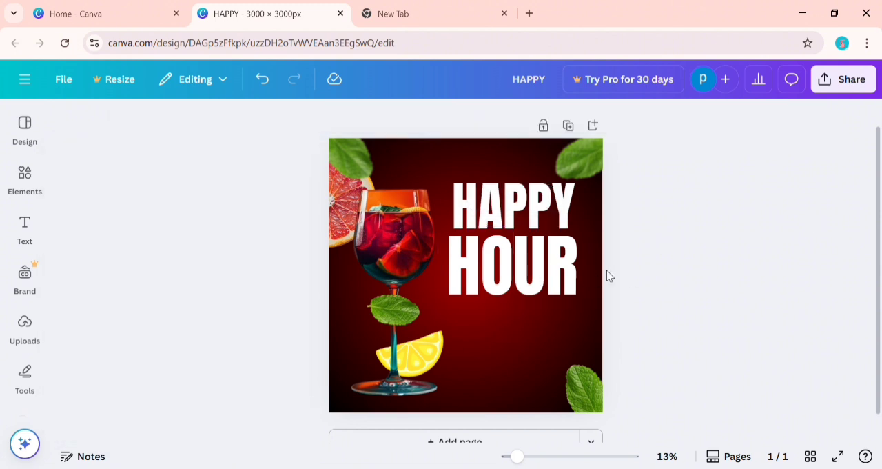
Recolour the whole HOUR heading light red from the default solid colours, leaving HAPPY white.
left_click(545, 272)
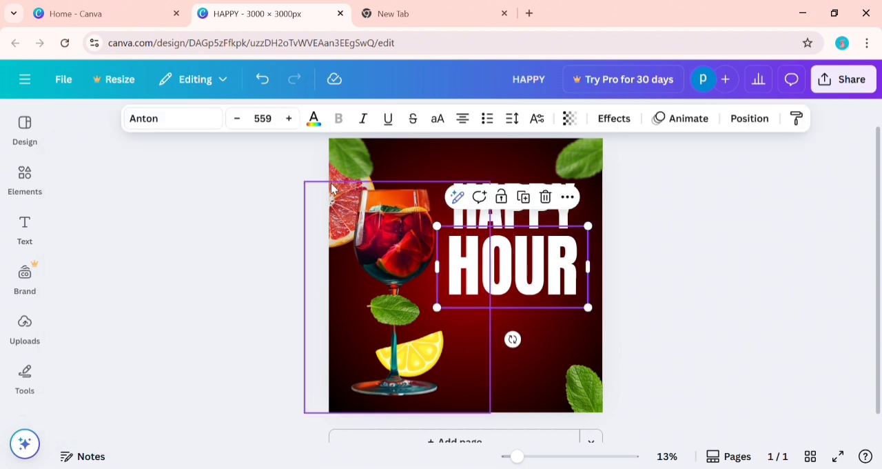
left_click(314, 119)
left_click_drag(300, 235, 308, 383)
left_click(115, 335)
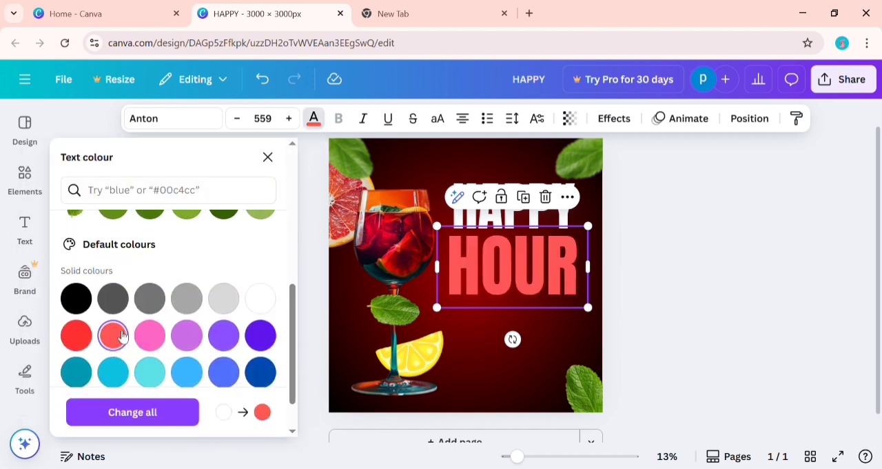
left_click(632, 257)
left_click(631, 257)
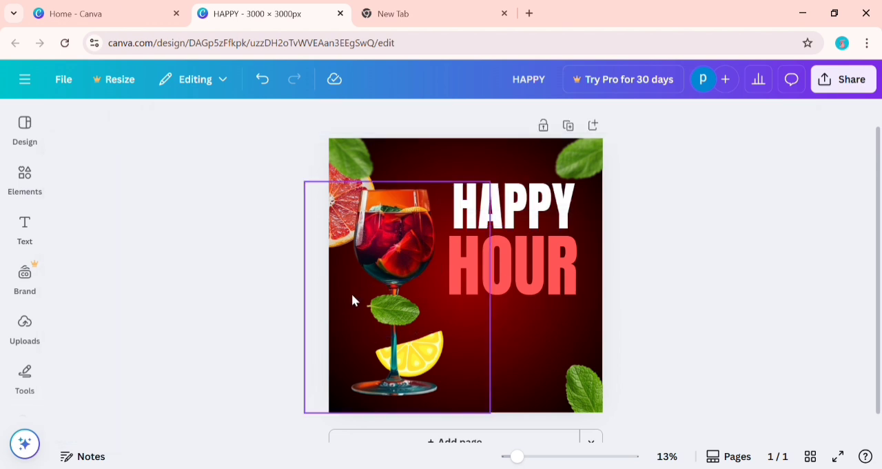
Add a subheading with the copied lemon drink description, shrink it to about size 78.1 and place it directly beneath HOUR.
left_click(24, 233)
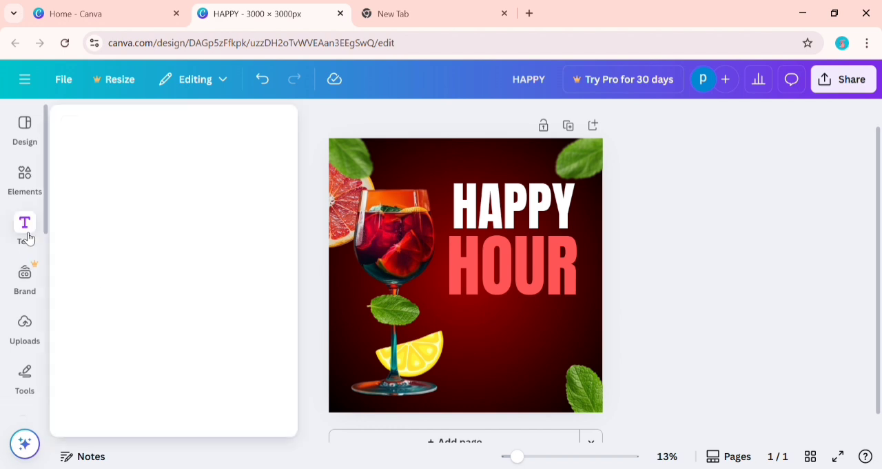
left_click(160, 373)
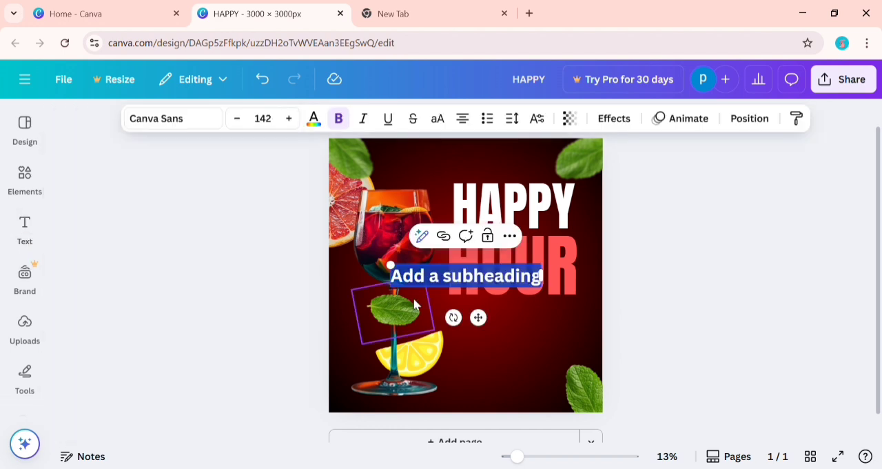
type("Lemon drink is a refreshing and energizing beverage made from fresh lemon juice, water, and a touch of sugar or honey.")
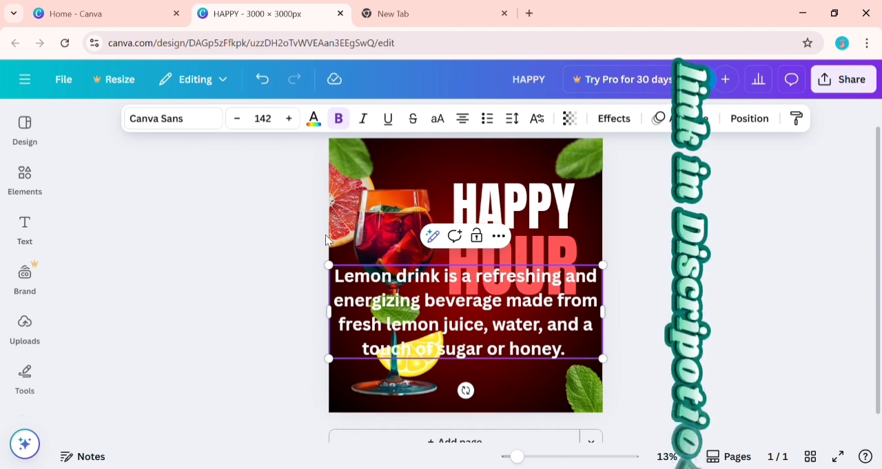
left_click_drag(329, 264, 479, 344)
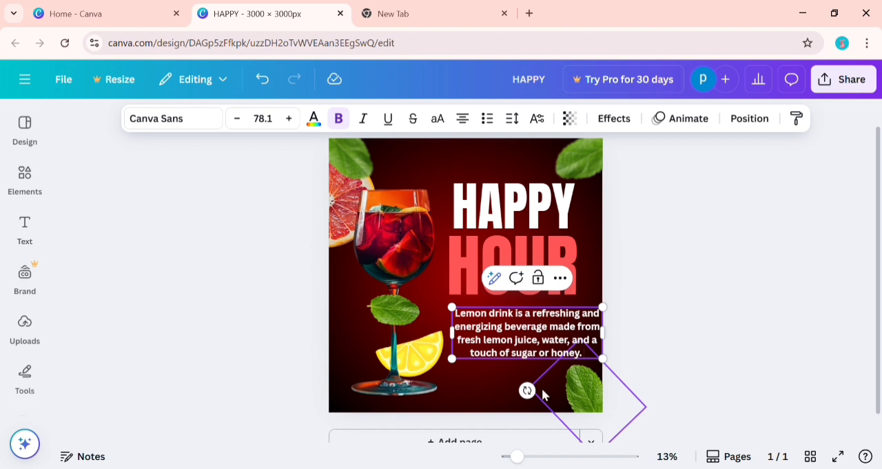
left_click(662, 335)
left_click_drag(586, 331, 569, 322)
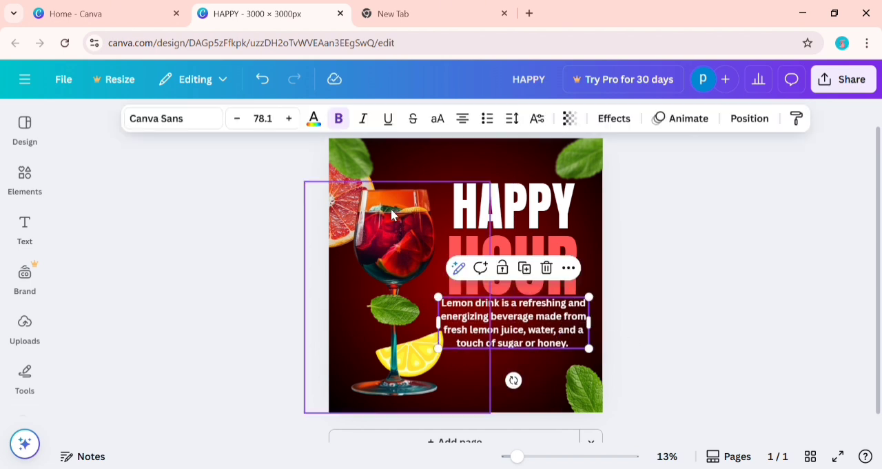
Set the description's font to Anton, enlarge it to about size 84.7 and shift it left so it fits on the poster.
left_click(200, 118)
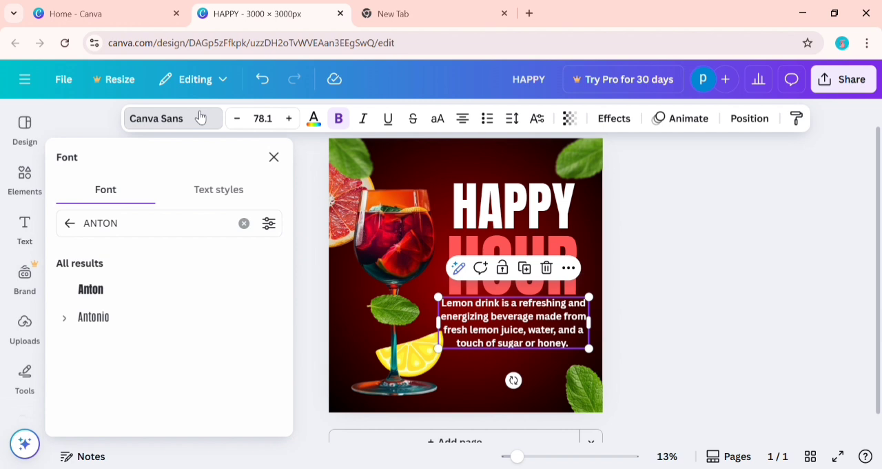
left_click(178, 290)
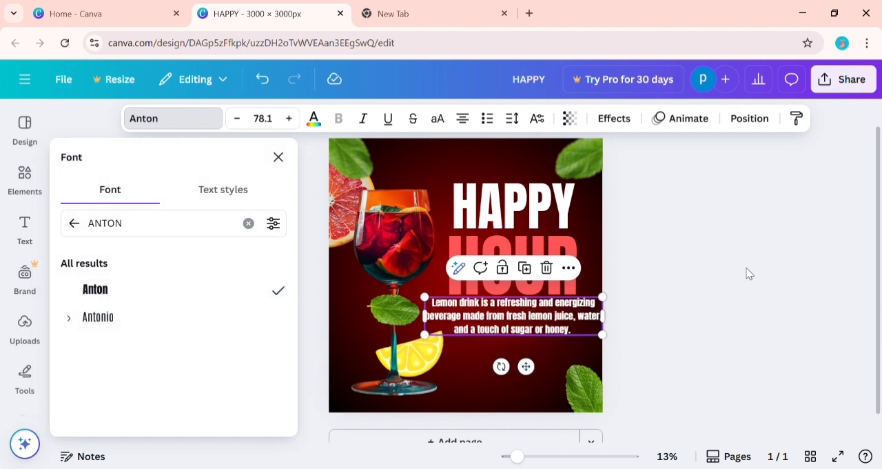
key("Escape")
left_click(606, 342)
left_click(570, 329)
left_click_drag(603, 336, 615, 355)
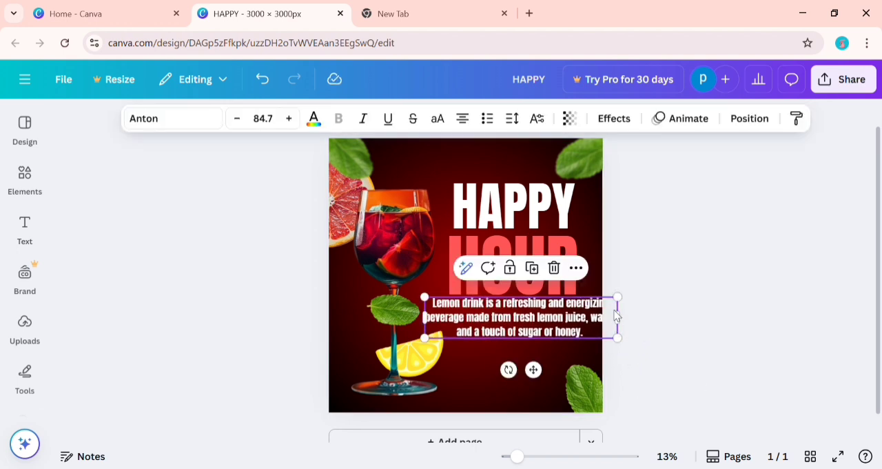
left_click_drag(541, 320, 526, 321)
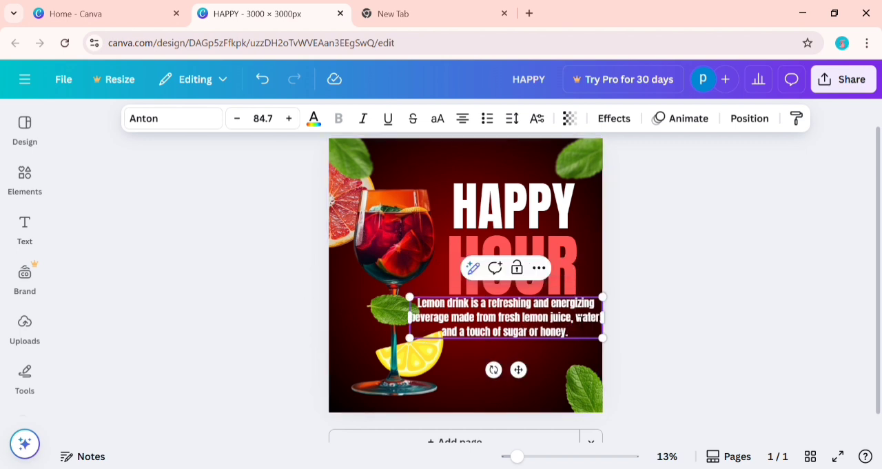
Break the description's lines after "energ" and before "juice", and shift the text block slightly right.
key("Return")
double_click(581, 317)
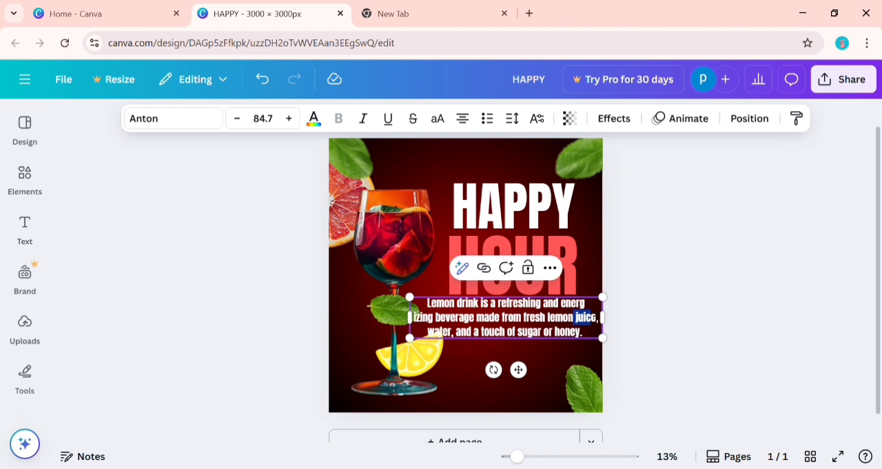
left_click(689, 302)
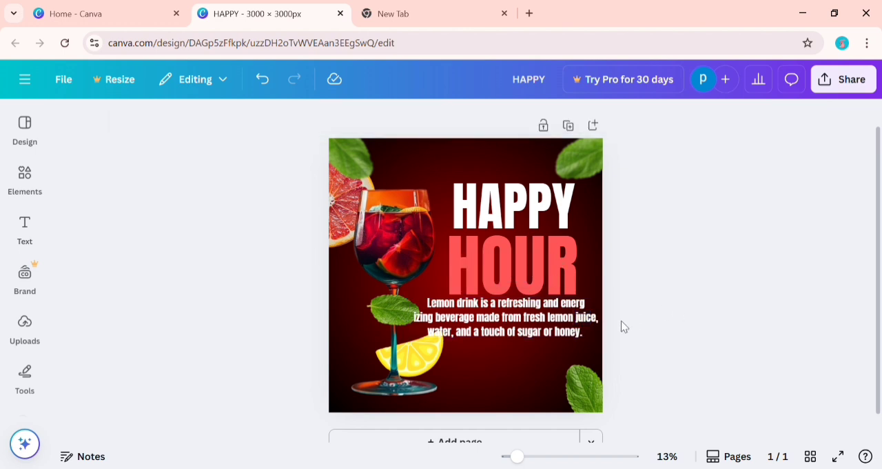
left_click(575, 316)
left_click(579, 318)
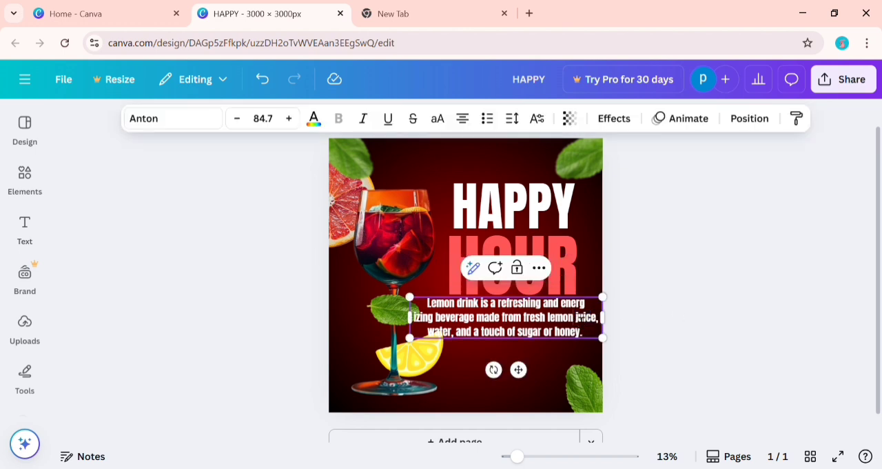
key("Return")
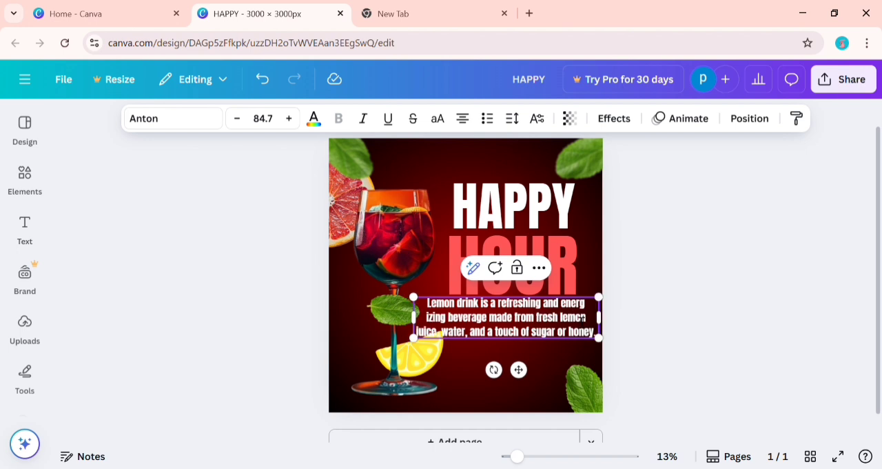
left_click(640, 347)
left_click_drag(553, 332, 565, 335)
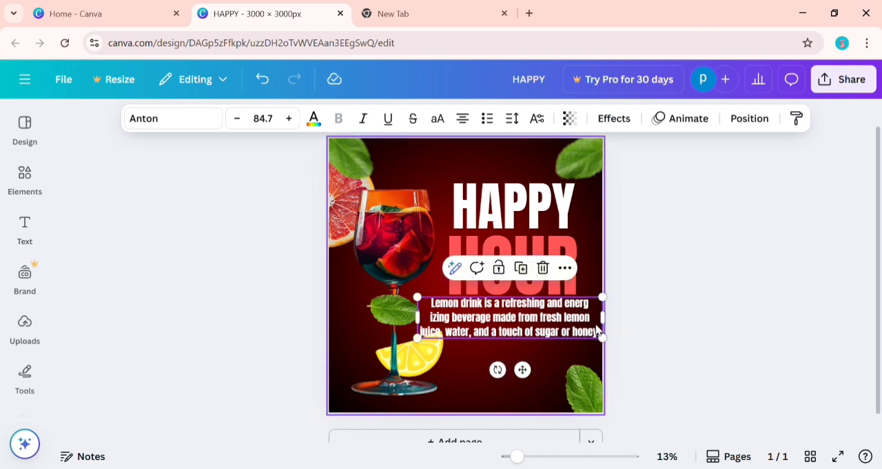
left_click(667, 270)
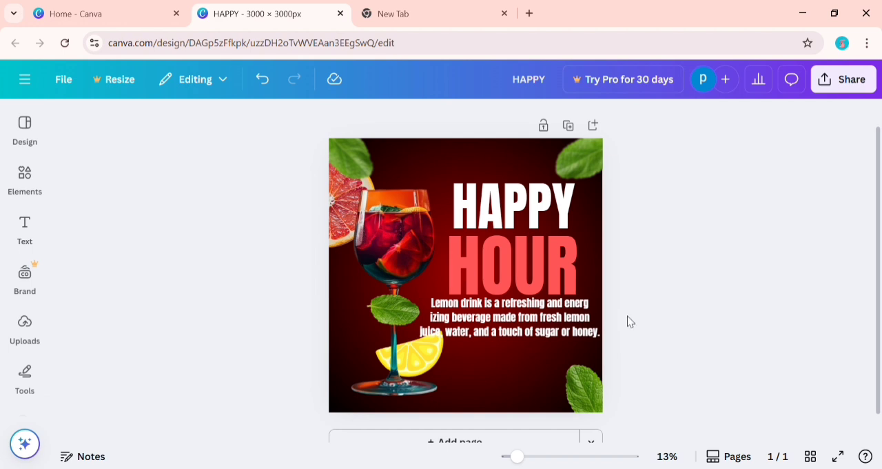
Clear the lemon search in the elements library and insert a circle from the shapes collection.
left_click(25, 227)
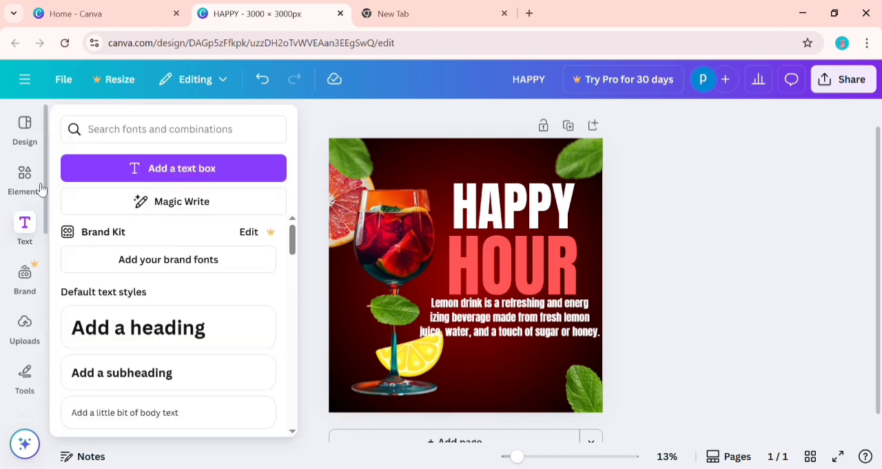
left_click(25, 184)
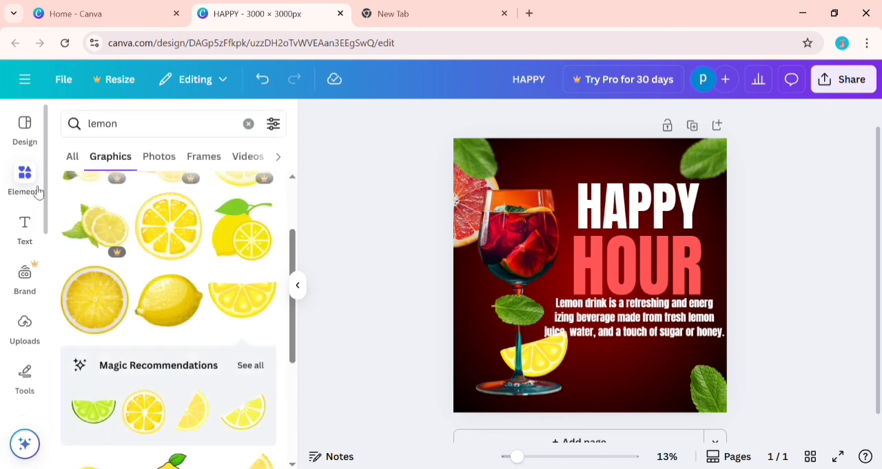
left_click(248, 123)
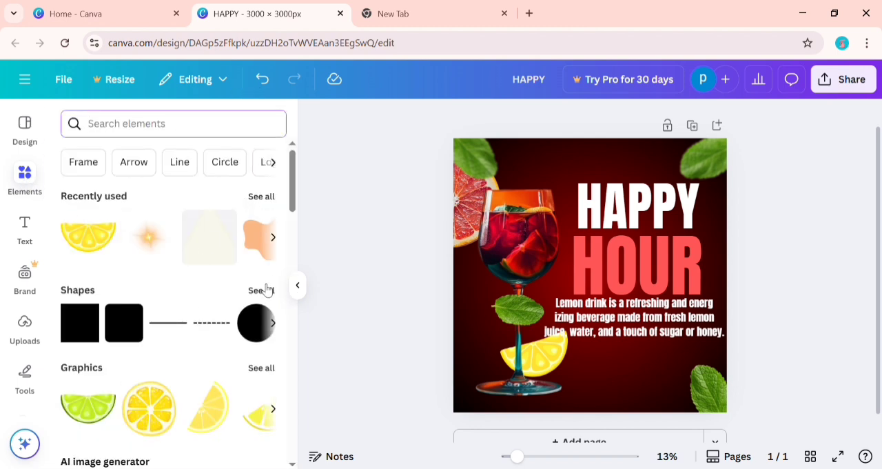
left_click(265, 290)
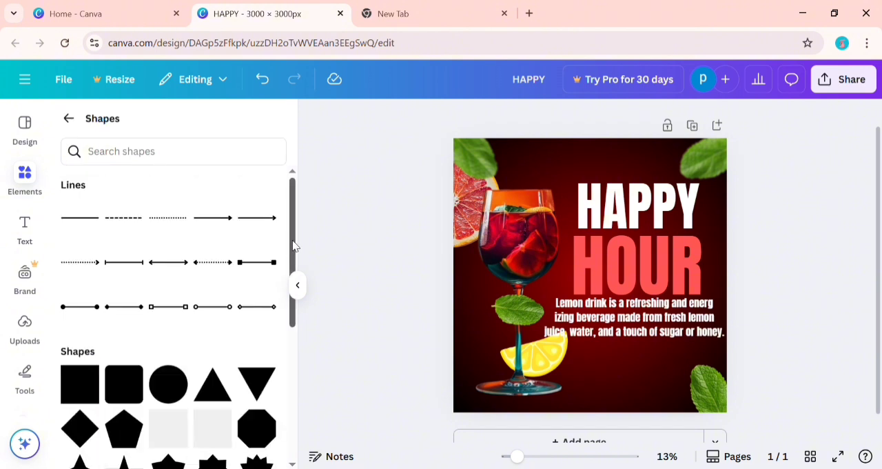
left_click_drag(293, 244, 287, 305)
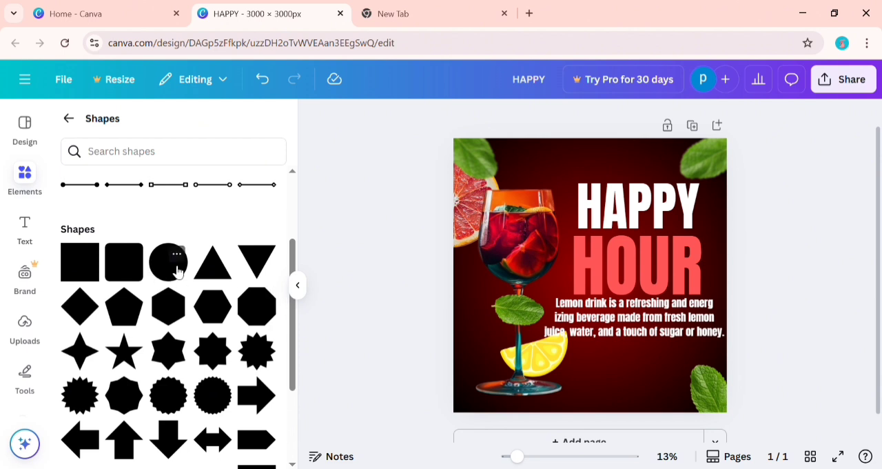
left_click(168, 262)
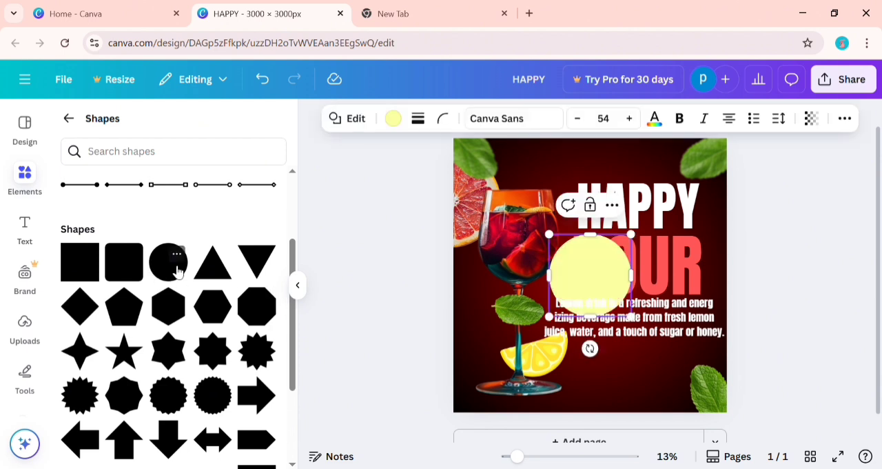
left_click(309, 289)
left_click(297, 285)
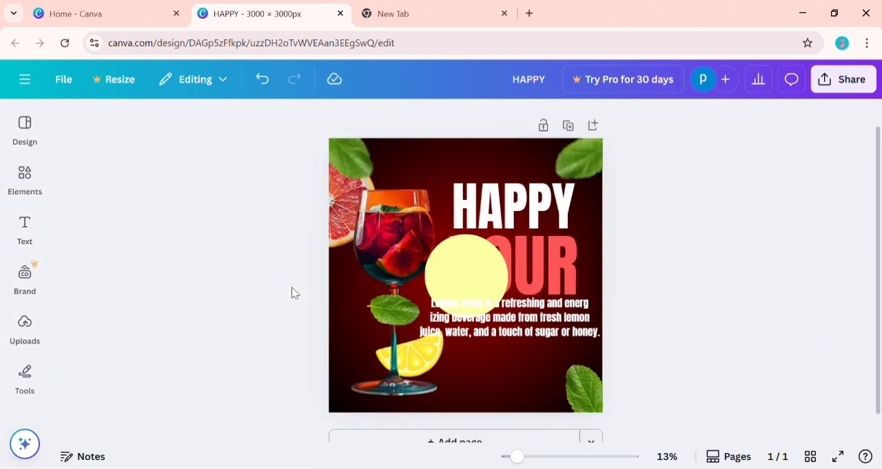
Shrink the pale yellow circle and place it below the description, between the lemon slice and the mint leaf.
left_click(462, 272)
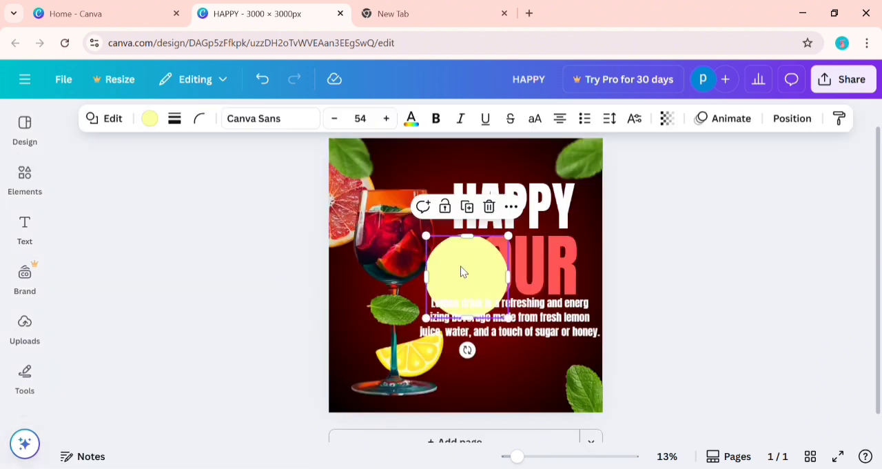
left_click(491, 207)
left_click_drag(467, 275, 508, 372)
left_click_drag(552, 336, 530, 349)
mouse_move(510, 384)
left_mouse_down()
mouse_move(534, 382)
mouse_move(512, 390)
left_mouse_up()
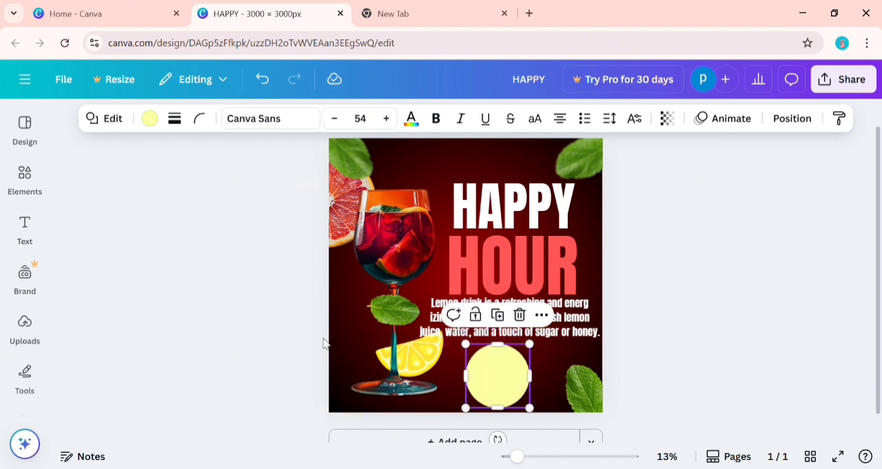
Add a default heading and a subheading to the poster, keeping only the subheading by deleting the heading.
left_click(25, 228)
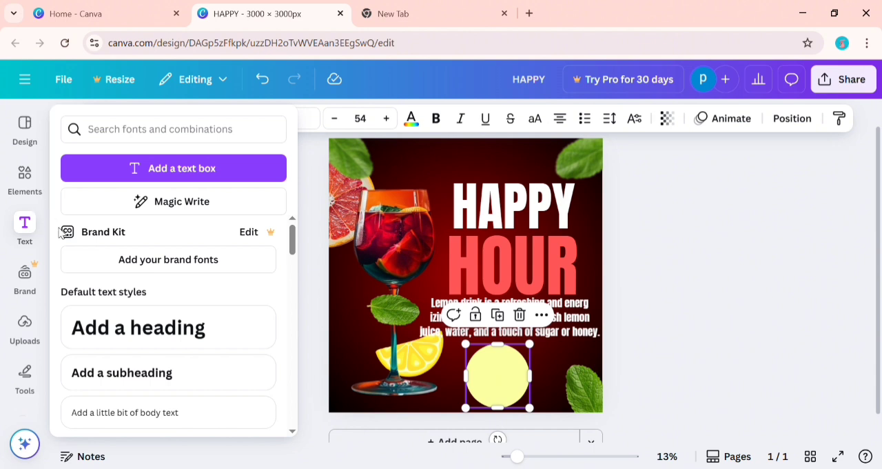
left_click(148, 331)
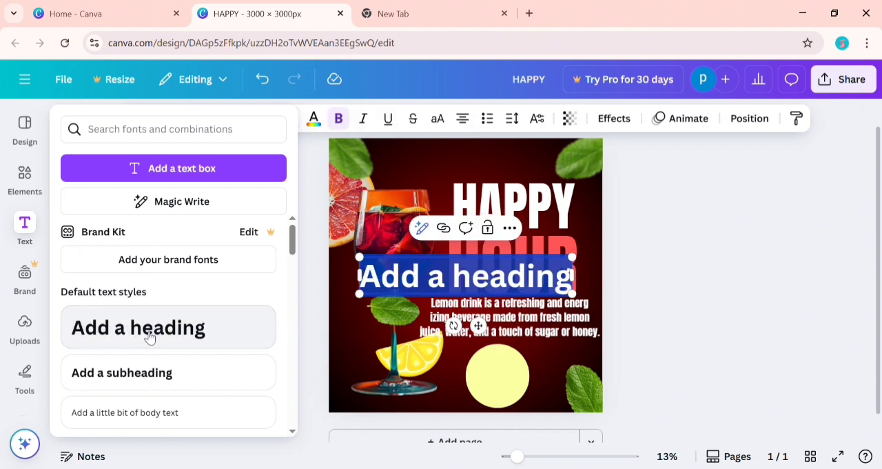
left_click(265, 371)
left_click(753, 245)
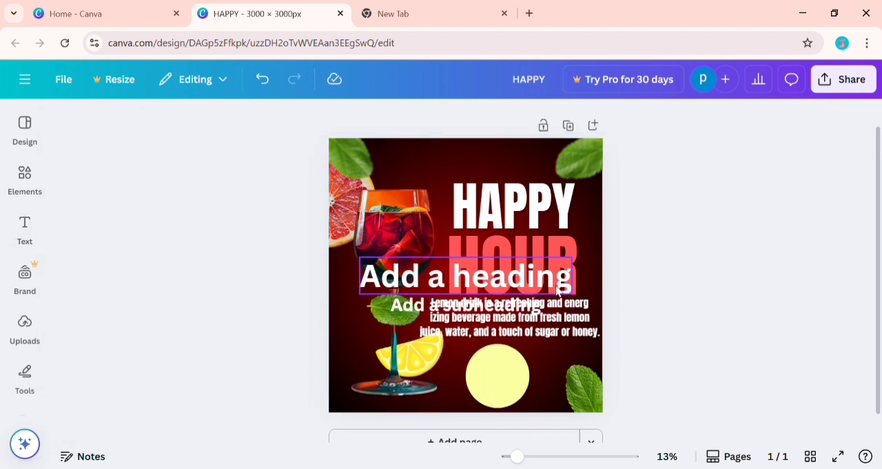
left_click(528, 276)
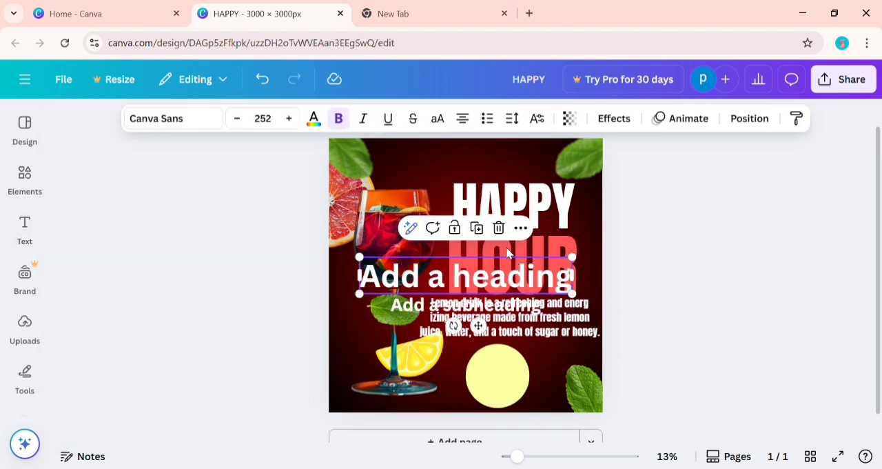
left_click(502, 230)
Replace the subheading's placeholder text with "UP TO 10" and "FLAVOURS" on two lines.
left_click(493, 311)
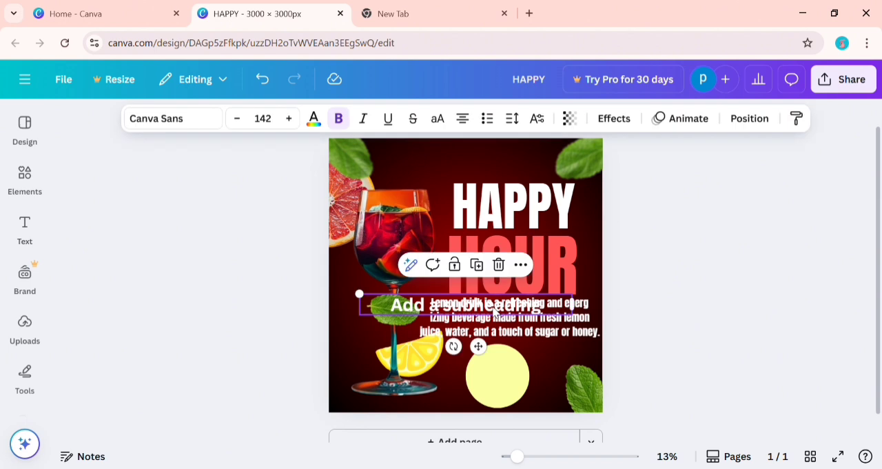
left_click(498, 311)
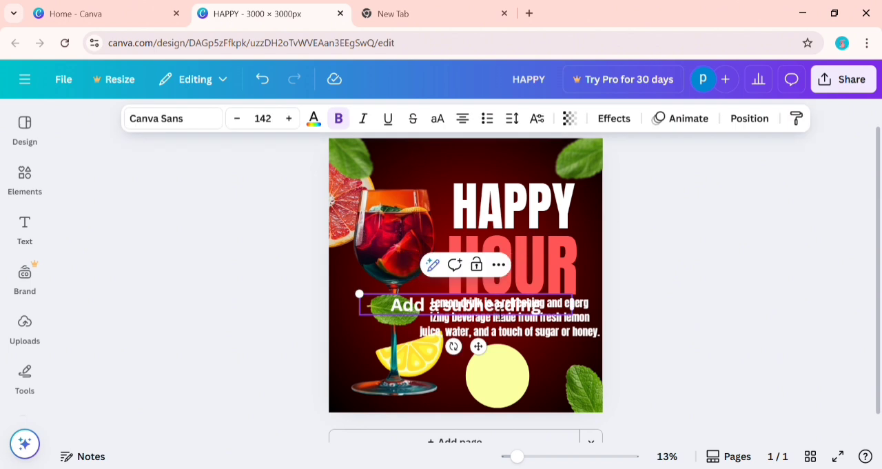
double_click(498, 311)
key("BackSpace")
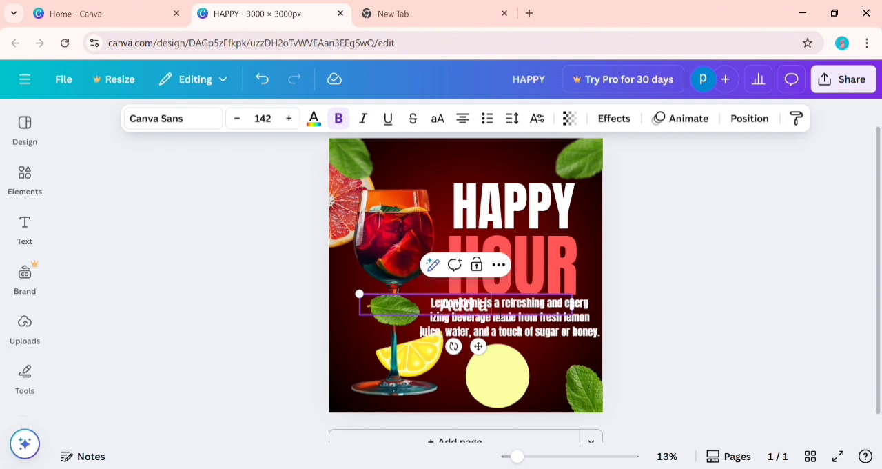
key("BackSpace")
key("BackSpace")
key("BackSpace")
key("BackSpace")
key("BackSpace")
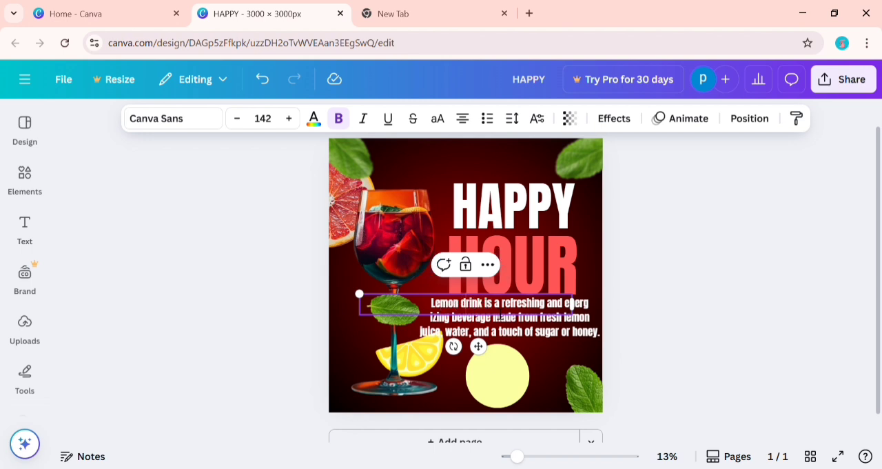
type("UP TO ")
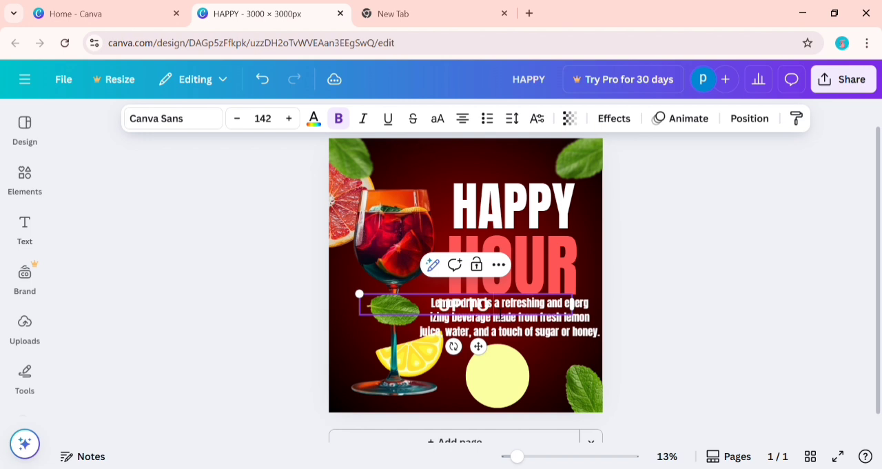
type("50")
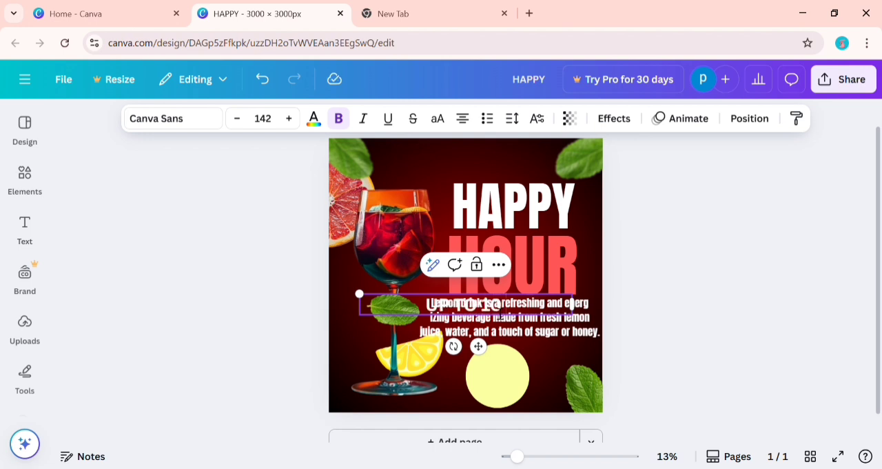
key("Return")
type("FLAV")
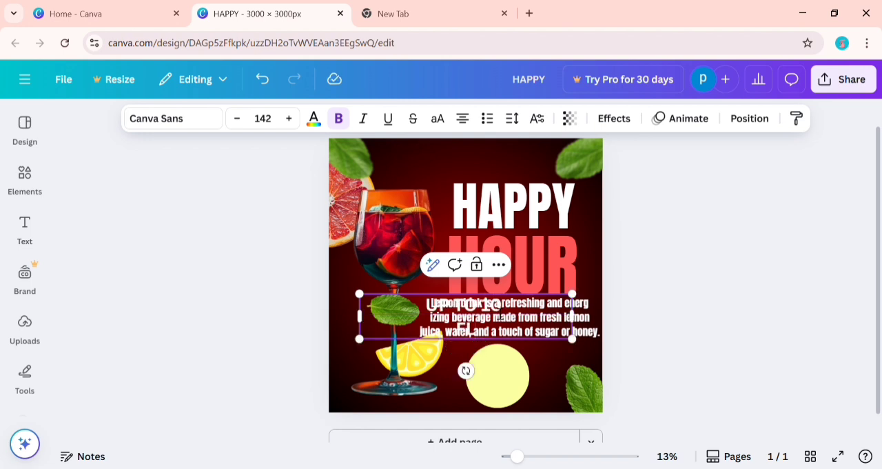
type("OURS")
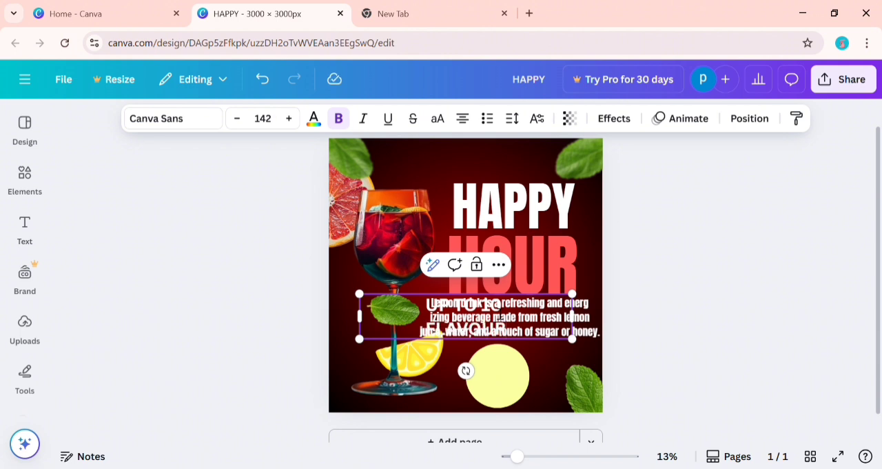
left_click(656, 279)
Move the "UP TO 10 FLAVOURS" text down over the pale yellow circle and shrink it to about size 106.
left_click(499, 330)
left_click_drag(500, 329, 524, 389)
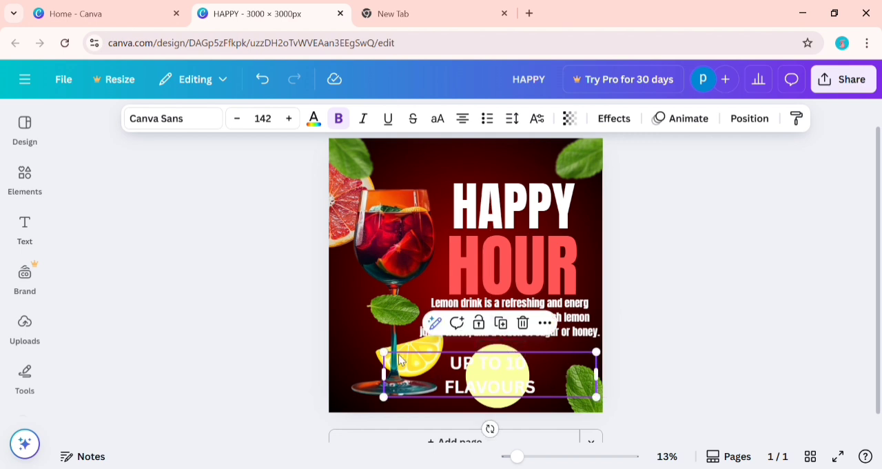
left_click_drag(384, 352, 436, 361)
Change the circle's fill to coral red (#ff5757) from the document colours.
left_click(507, 355)
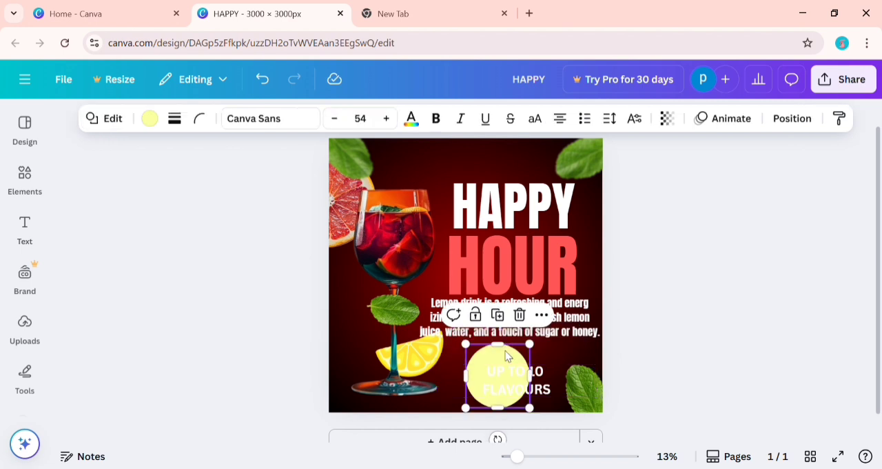
left_click(149, 117)
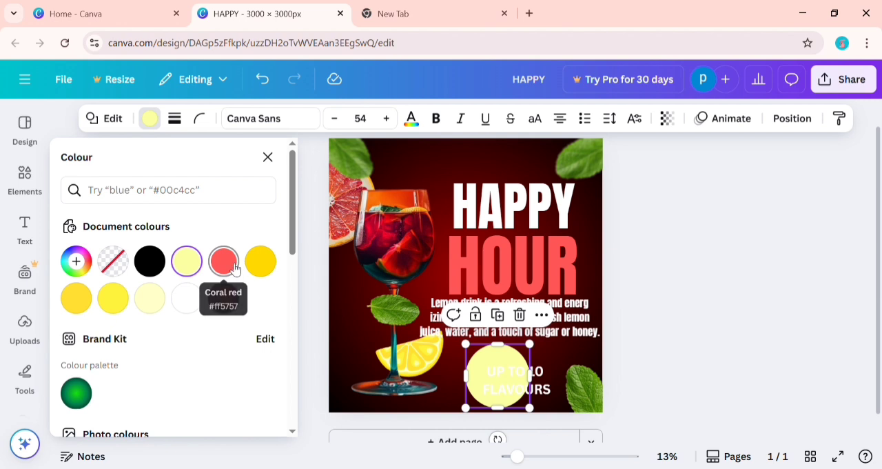
left_click(235, 269)
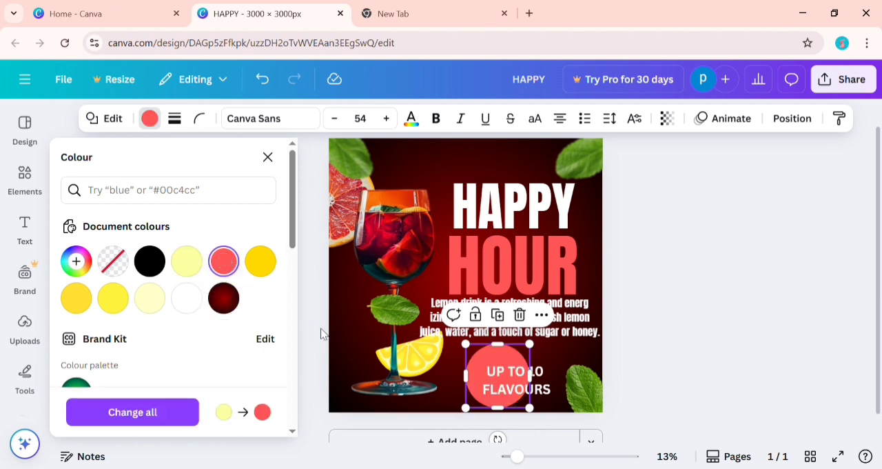
left_click(756, 338)
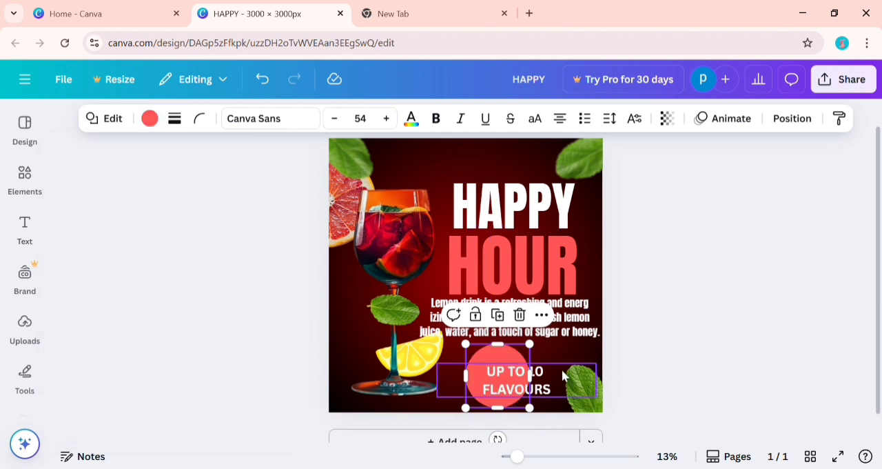
Centre the flavours text over the circle and break its first line before "10".
mouse_move(562, 372)
left_mouse_down()
mouse_move(544, 366)
mouse_move(555, 370)
left_mouse_up()
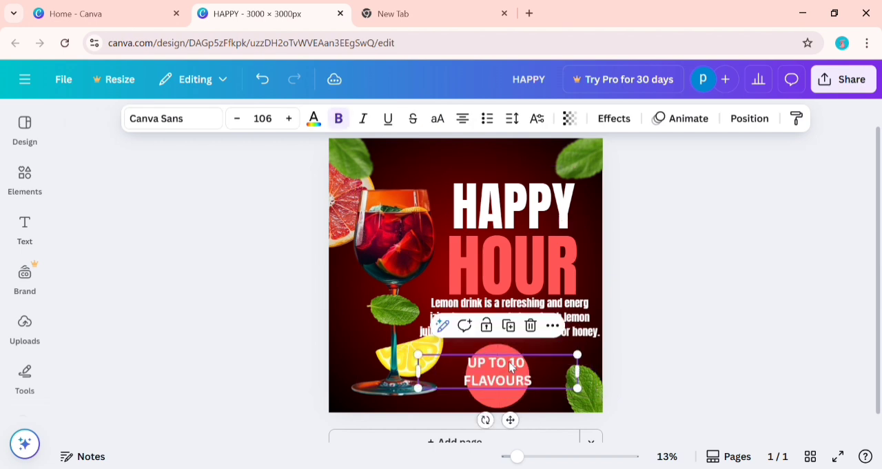
key("Return")
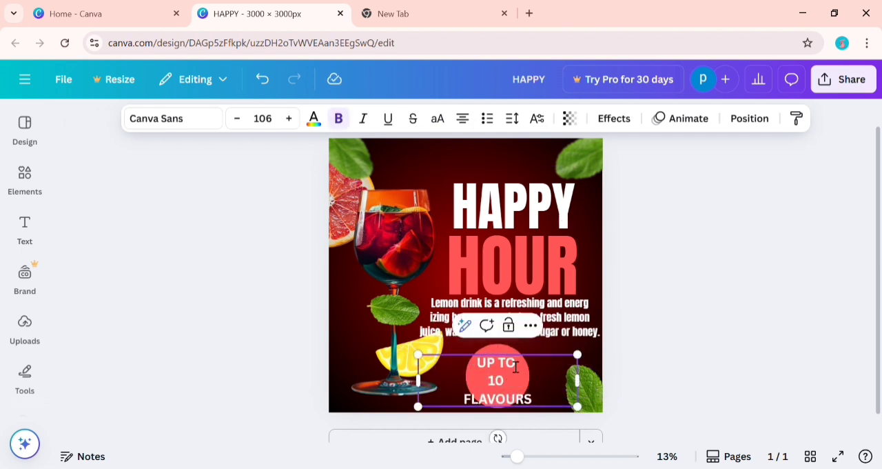
left_click(640, 378)
Shrink the three-line flavours text to about size 90.6 and reposition it inside the circle.
mouse_move(539, 384)
left_mouse_down()
mouse_move(549, 384)
mouse_move(543, 379)
left_mouse_up()
left_click_drag(588, 411, 550, 381)
left_click_drag(430, 355, 453, 370)
left_click_drag(565, 380, 551, 370)
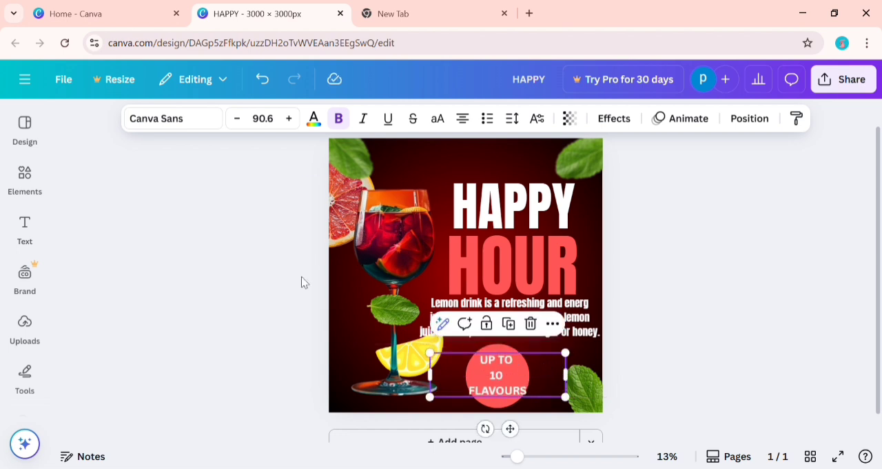
Set the badge text's font to Anton, enlarge it to about size 106 and nudge it down within the circle.
left_click(211, 121)
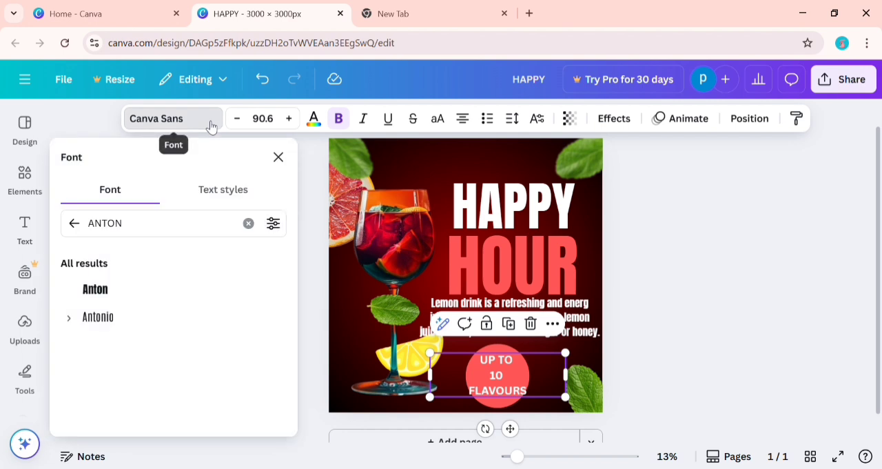
left_click(171, 289)
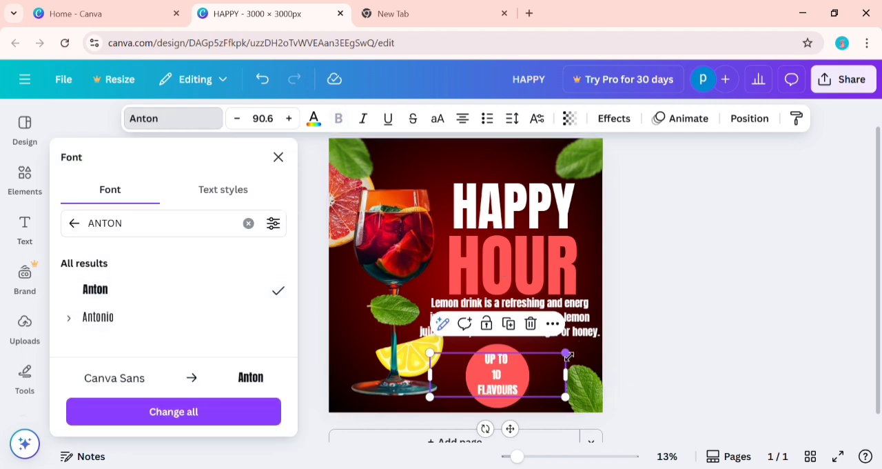
left_click_drag(569, 359, 553, 367)
key("Down")
key("Down")
key("Down")
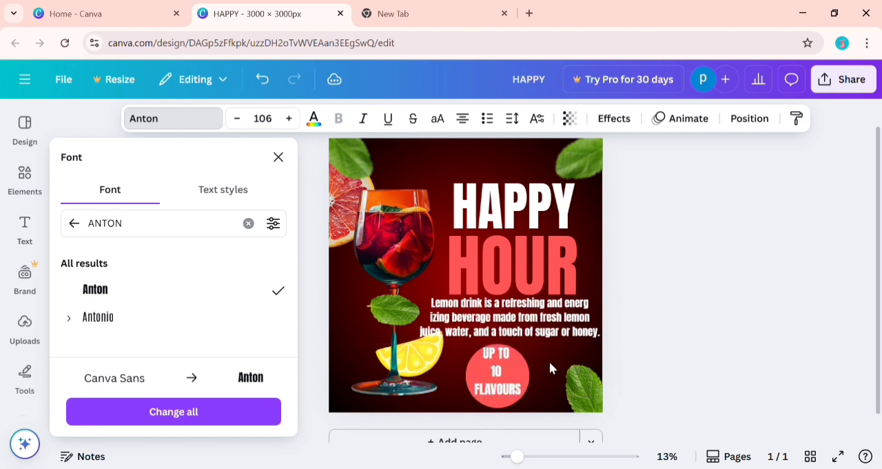
key("Down")
key("Down")
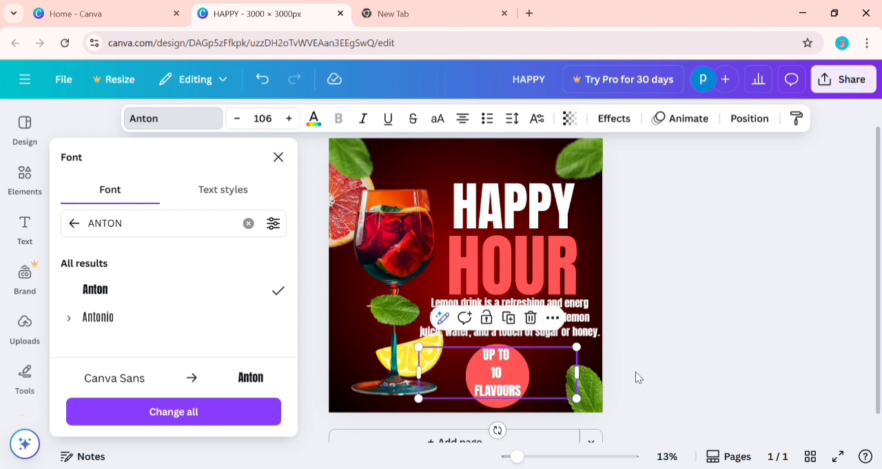
key("Escape")
key("Escape")
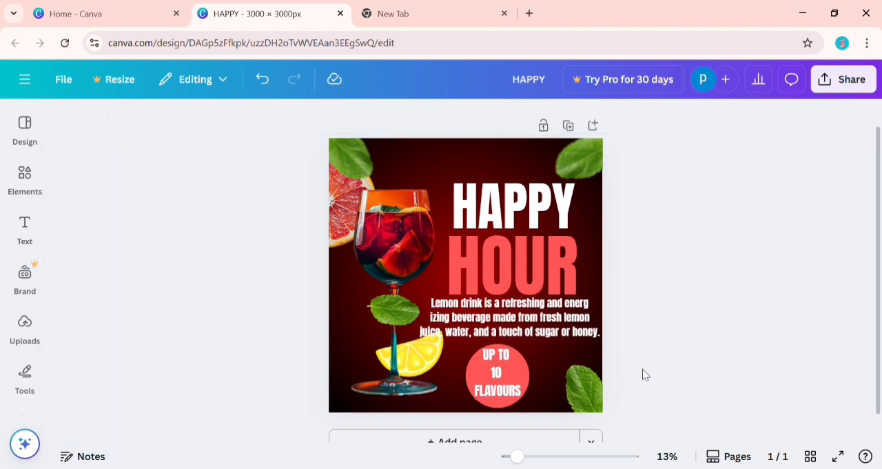
Lower the white "HAPPY" heading slightly and duplicate it.
left_click_drag(287, 100, 405, 167)
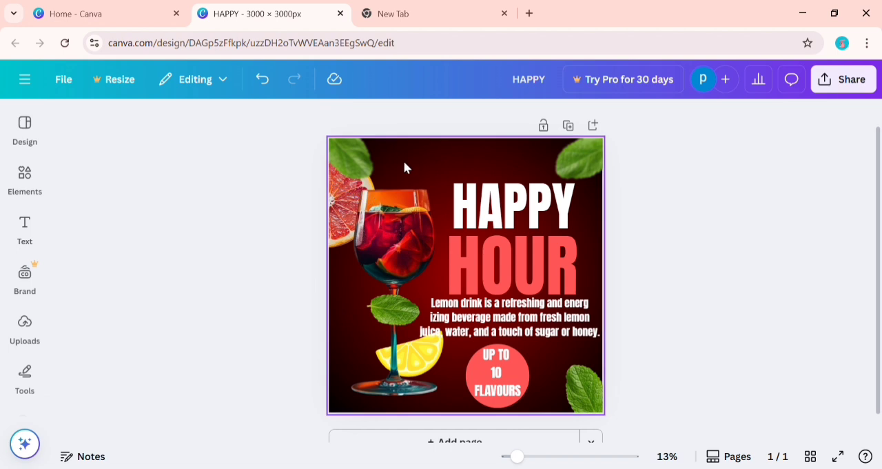
left_click(510, 198)
left_click(510, 198)
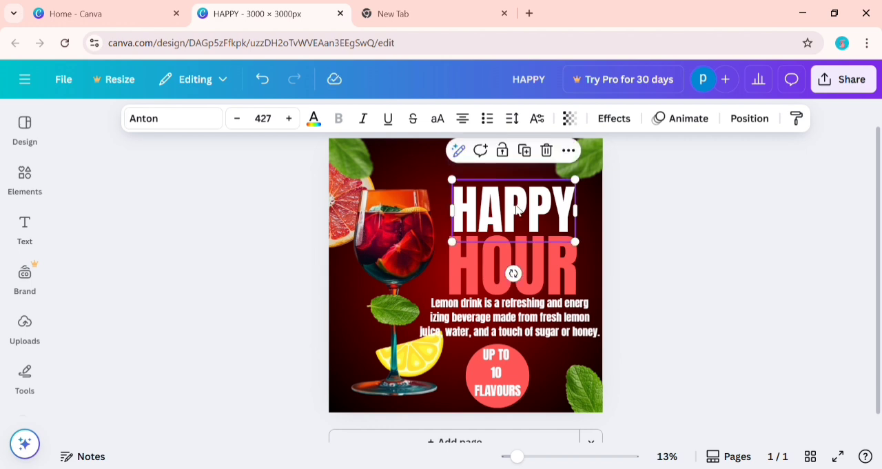
left_click(533, 150)
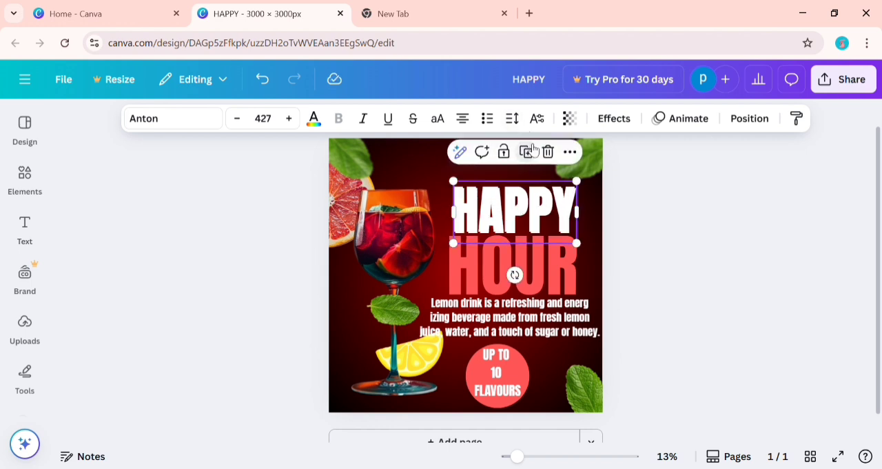
Replace the duplicated heading's text with "REFRESHMENT".
double_click(514, 215)
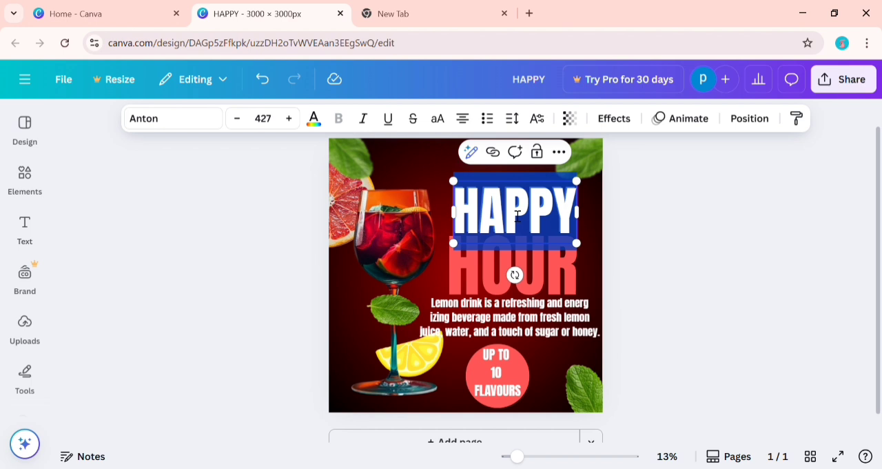
type("DRINKS")
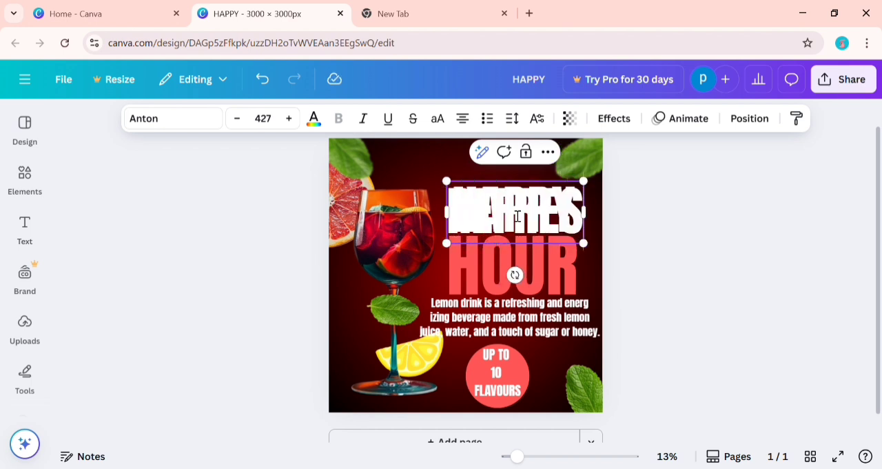
type("HMENT")
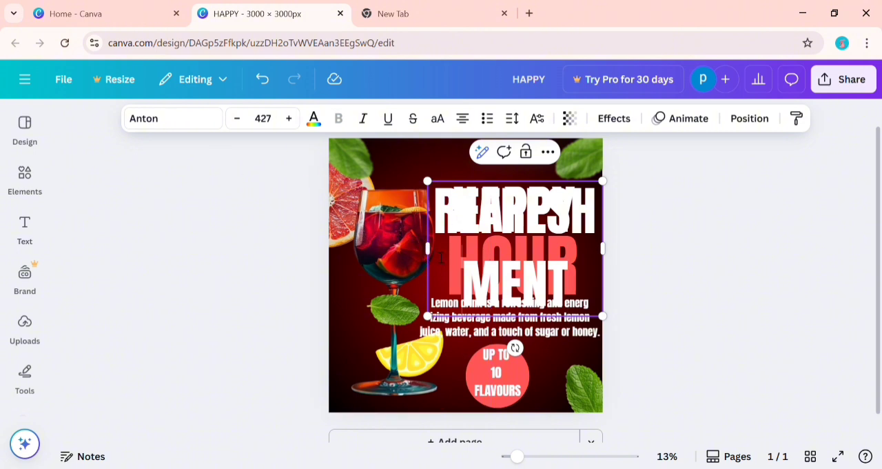
Widen the "REFRESHMENT" text box so the word fits on one line and shrink it to about size 362.
left_click_drag(426, 250, 429, 248)
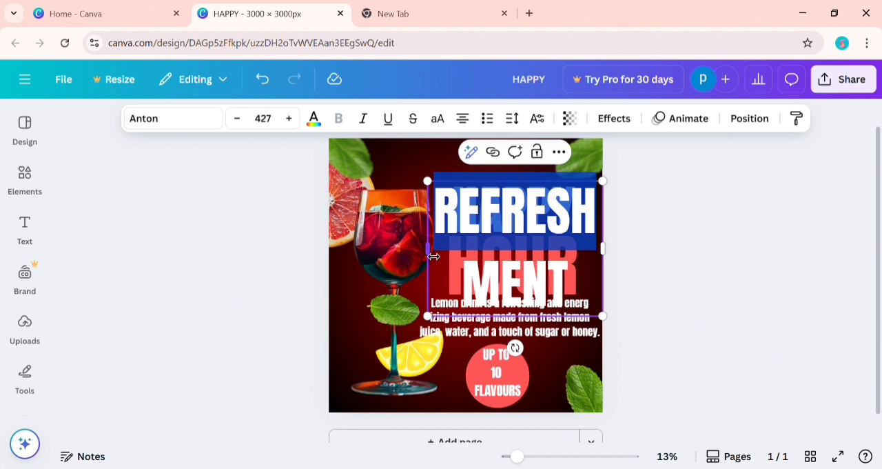
left_click(197, 302)
left_click(493, 239)
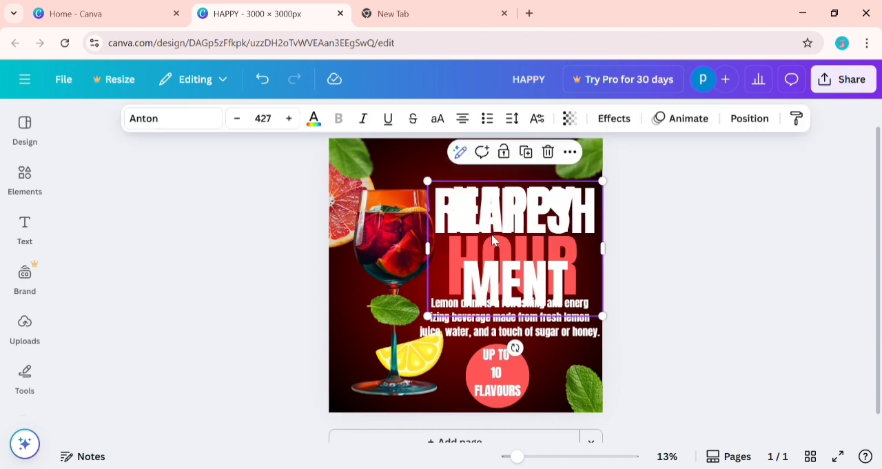
left_click_drag(434, 253, 346, 248)
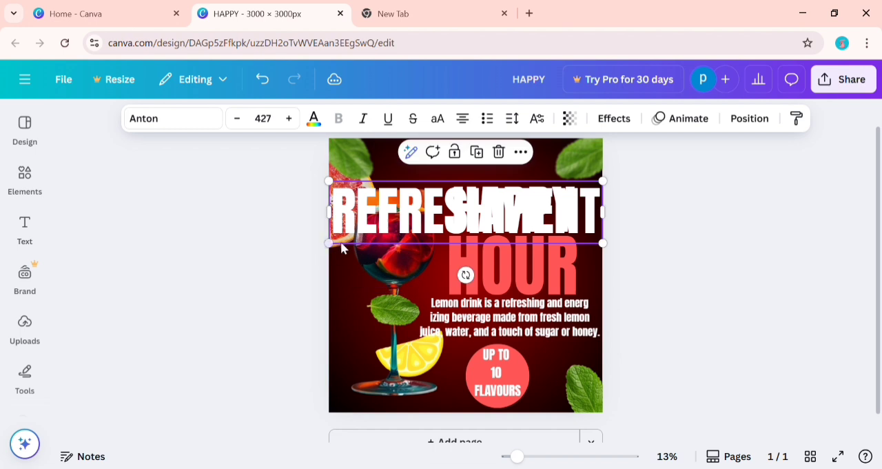
left_click_drag(338, 248, 386, 235)
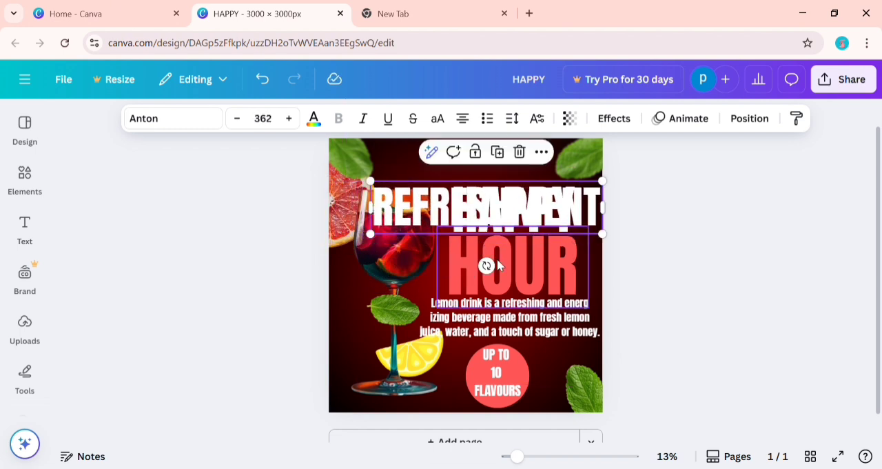
Move the "REFRESHMENT" heading to the top edge of the poster, above "HAPPY".
left_click(693, 207)
left_click(587, 216)
left_click_drag(587, 216, 569, 184)
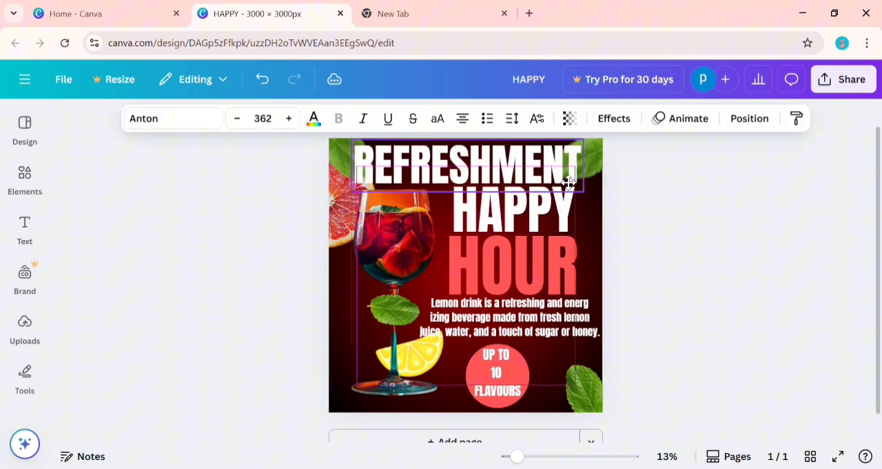
left_click(640, 206)
Shrink the "REFRESHMENT" heading to about size 332 and adjust its position between the two upper mint leaves.
left_click(572, 171)
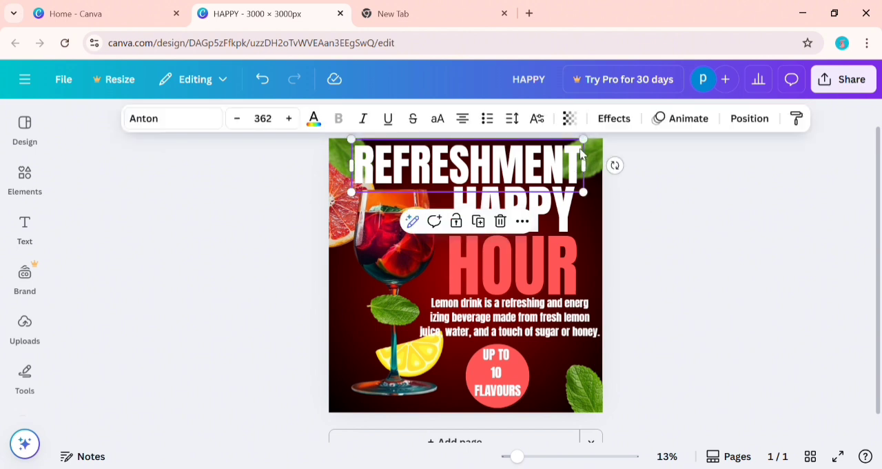
left_click_drag(588, 145, 565, 144)
left_click_drag(531, 176, 539, 175)
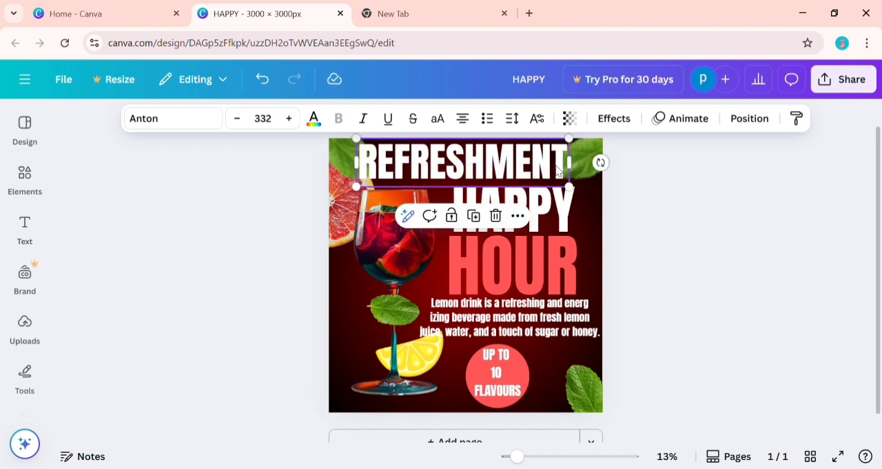
left_click(680, 177)
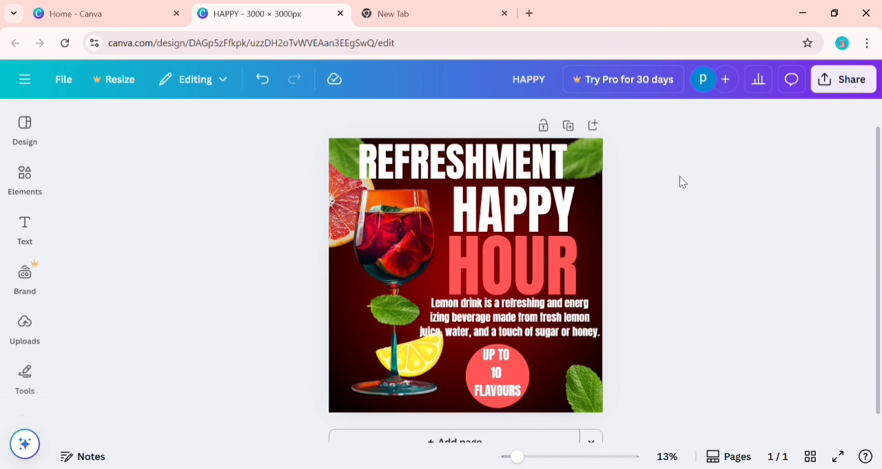